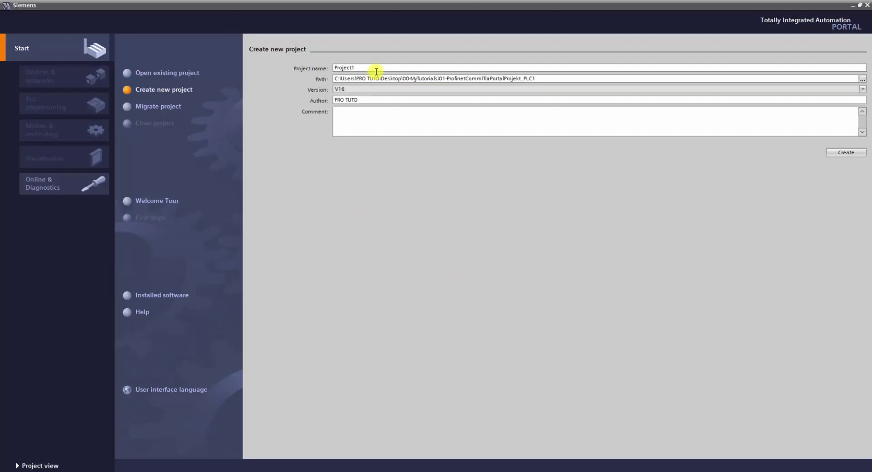
# Create a new project named PLC_1 and open it in the project view.
pyautogui.click(375, 66)
pyautogui.click(375, 66)
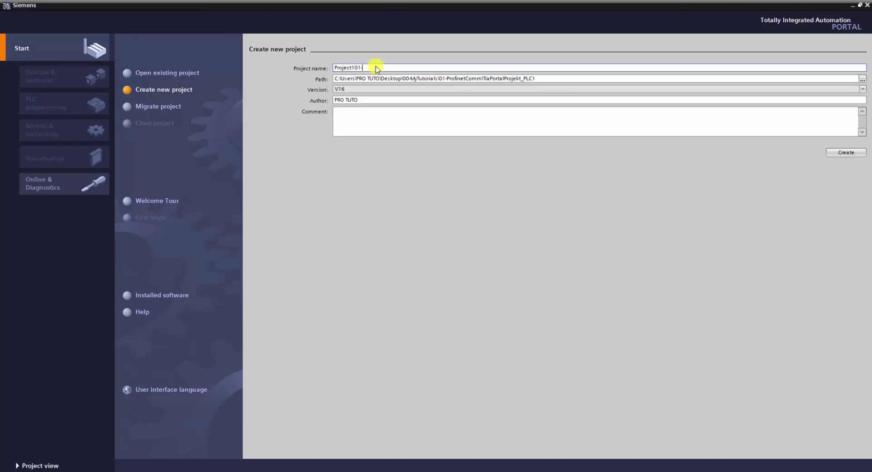
pyautogui.write('01-plc')
pyautogui.hotkey('ctrl', 'a')
pyautogui.write('PLC')
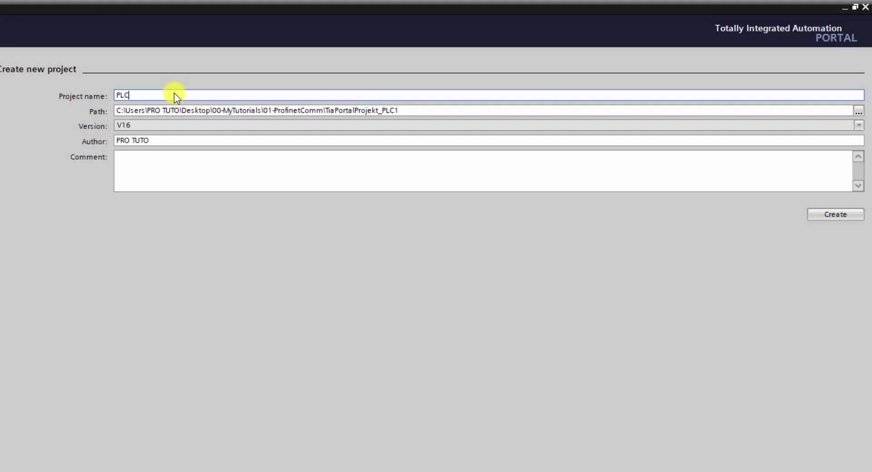
pyautogui.write('_1')
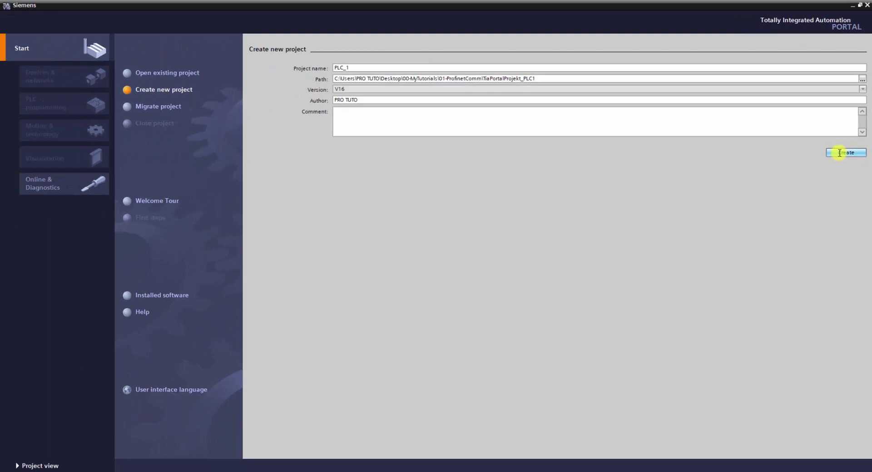
pyautogui.click(839, 153)
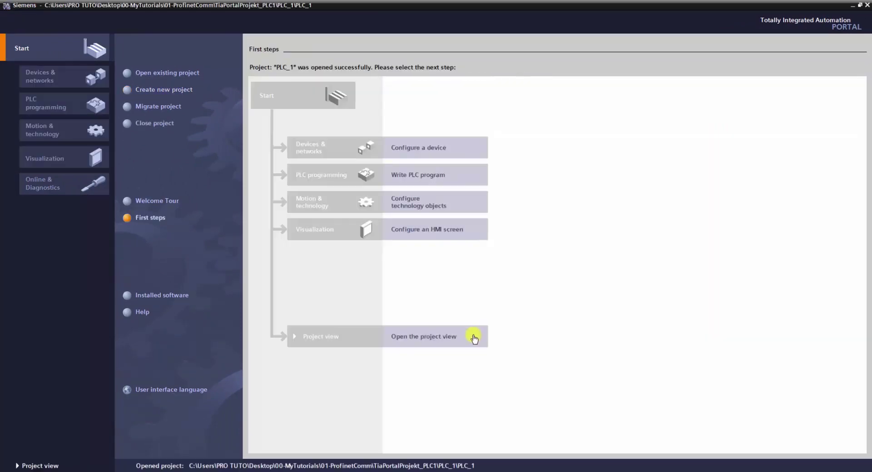
pyautogui.click(462, 347)
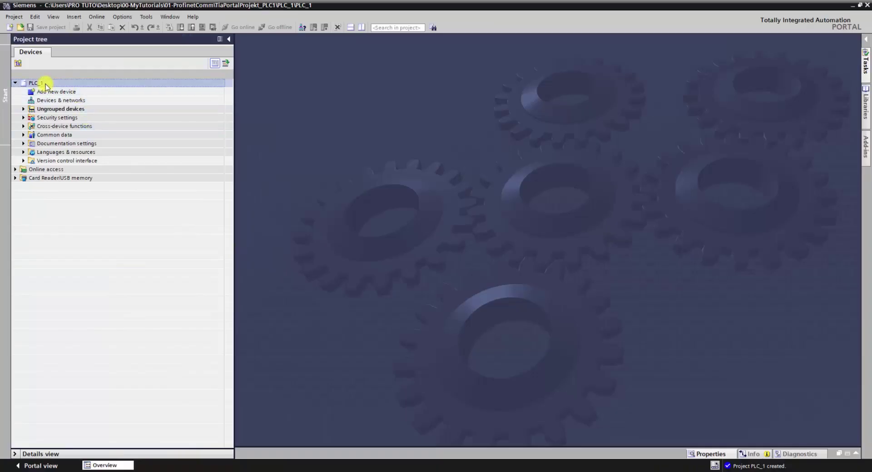
# Enable simulation support during block compilation in the PLC_1 project's protection properties.
pyautogui.rightClick(45, 84)
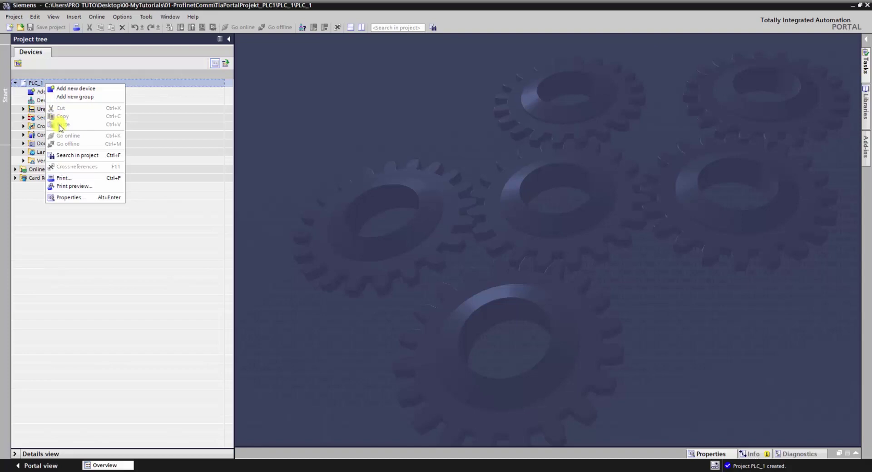
pyautogui.click(89, 199)
pyautogui.click(255, 128)
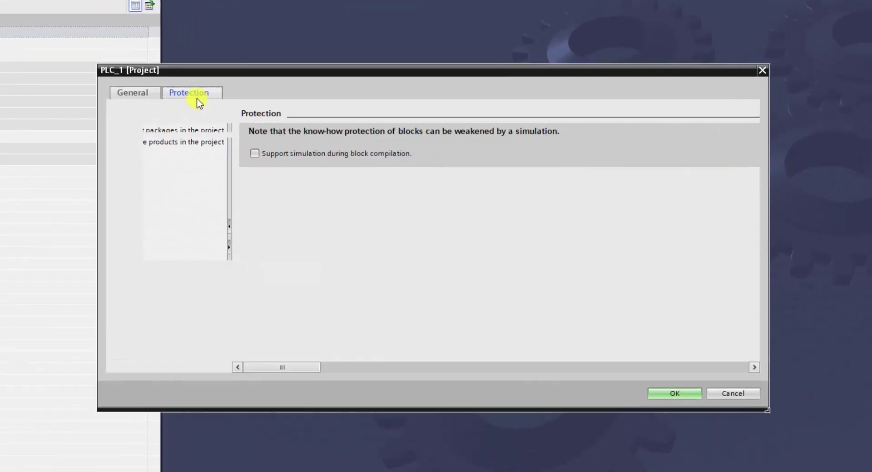
pyautogui.click(304, 174)
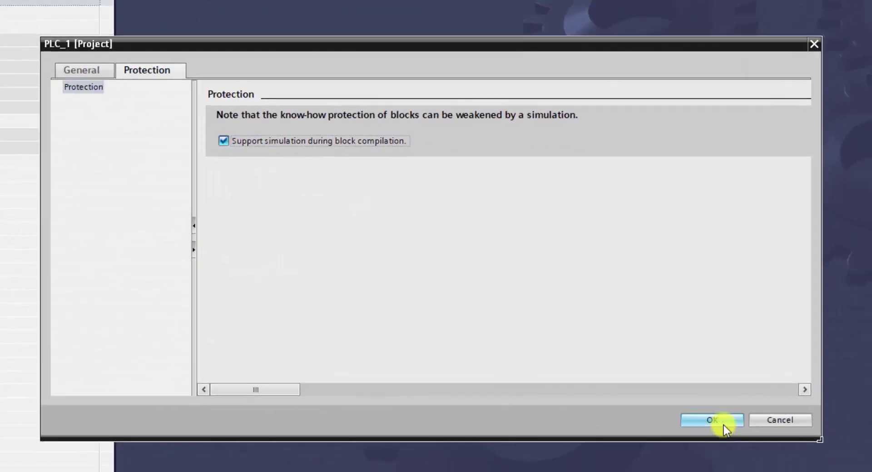
pyautogui.click(723, 425)
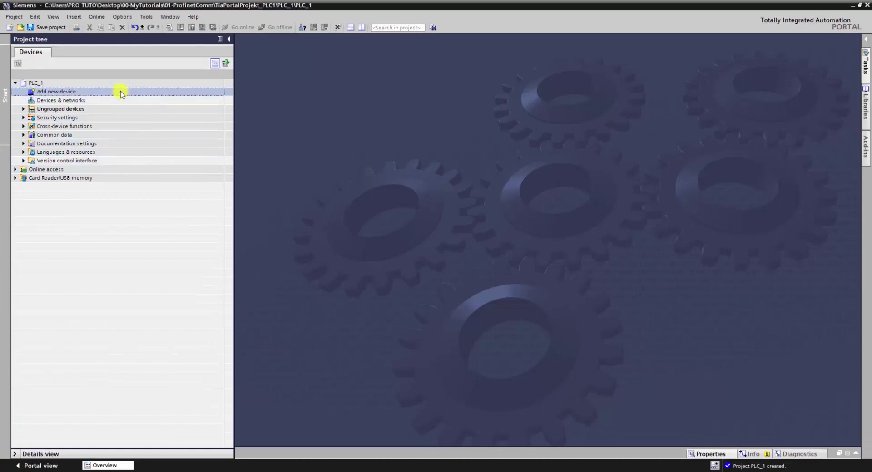
# Add a CPU 1511-1 PN controller, article 6ES7 511-1AK02-0AB0, version V2.8, and connect its PROFINET interface to a new subnet.
pyautogui.doubleClick(122, 93)
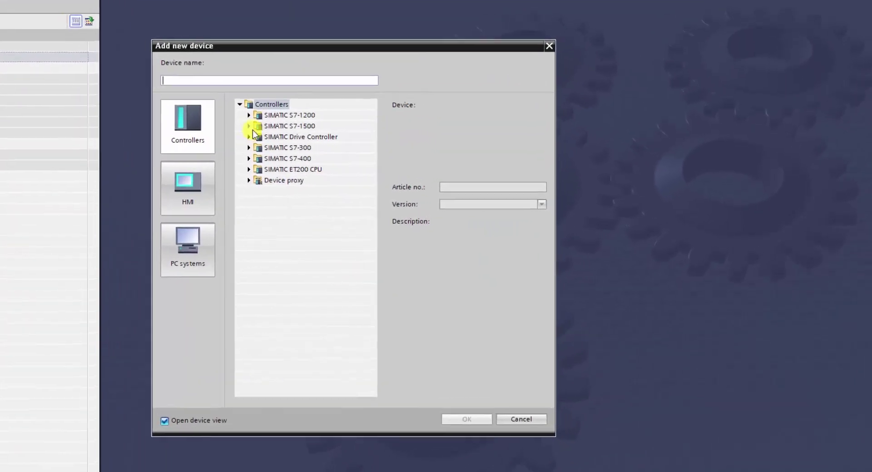
pyautogui.click(249, 127)
pyautogui.click(258, 137)
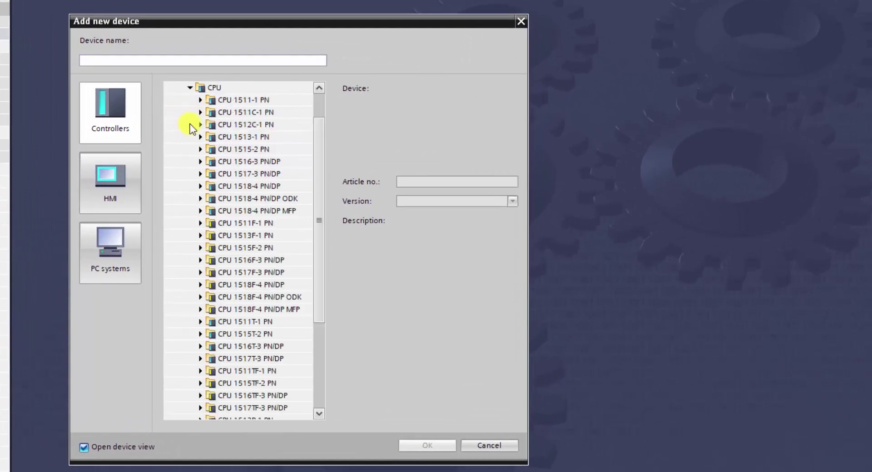
pyautogui.click(200, 100)
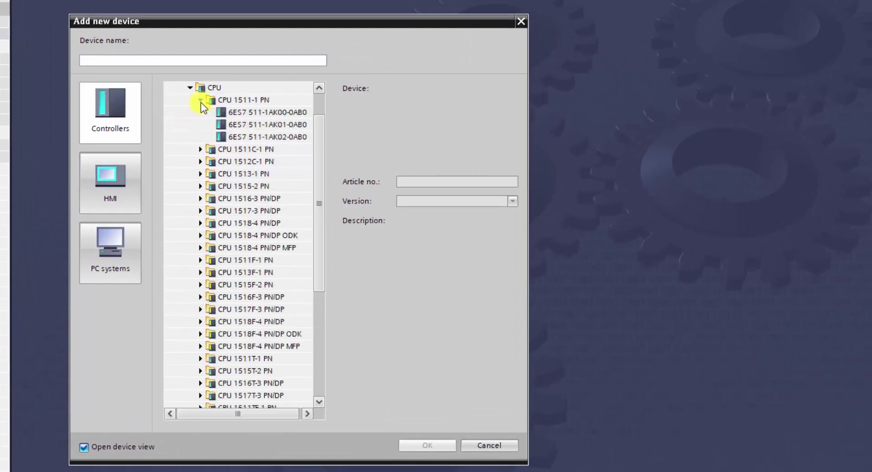
pyautogui.click(242, 134)
pyautogui.click(516, 205)
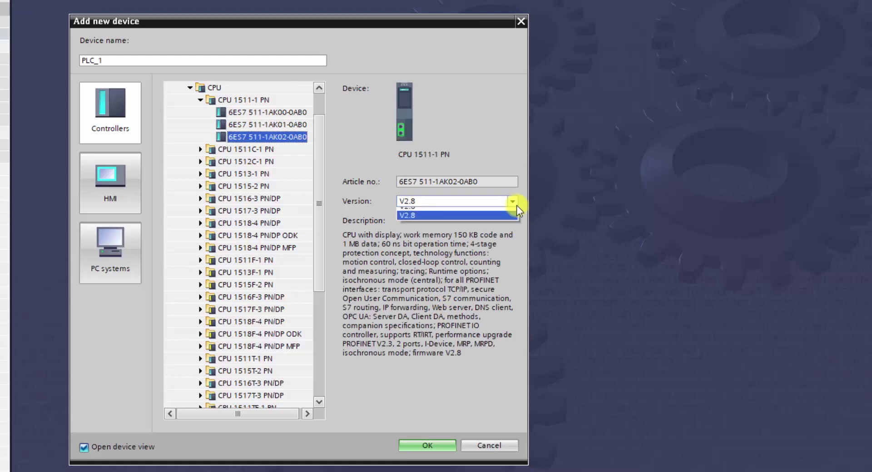
pyautogui.click(517, 205)
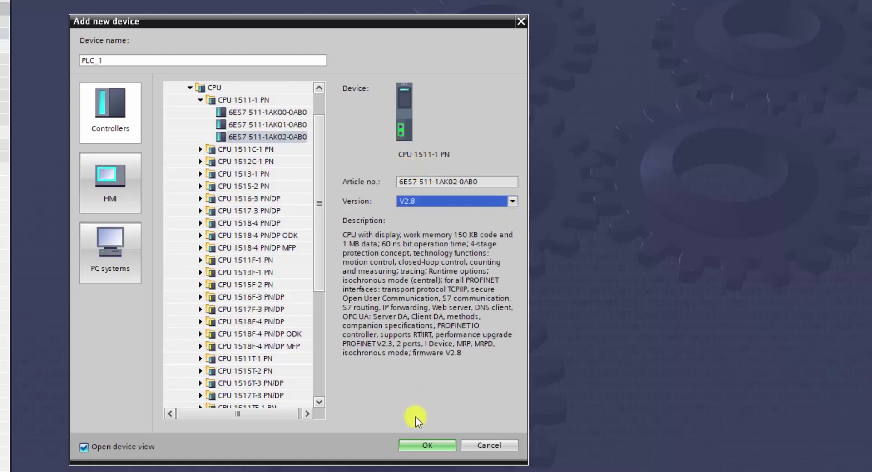
pyautogui.click(408, 449)
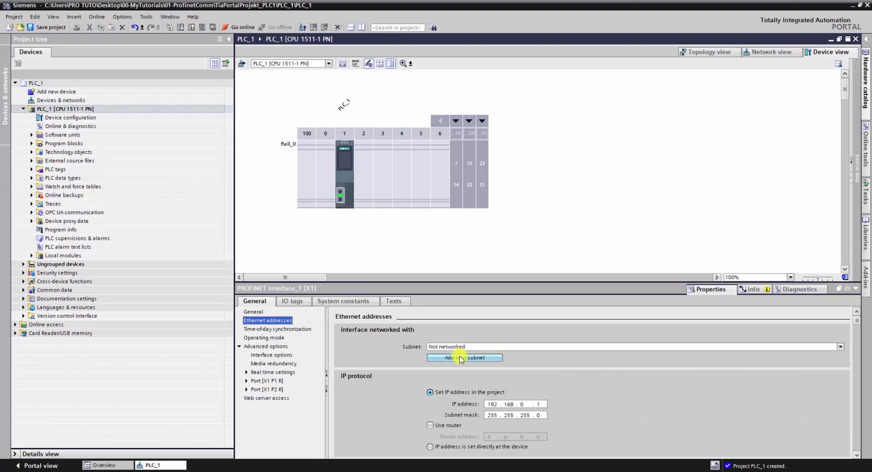
pyautogui.click(460, 358)
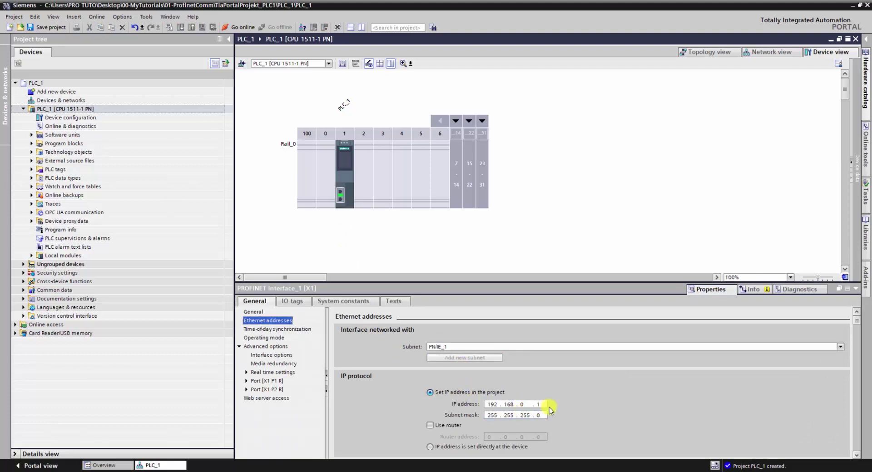
# Permit access with PUT/GET communication from remote partners in the CPU's connection mechanisms.
pyautogui.click(344, 155)
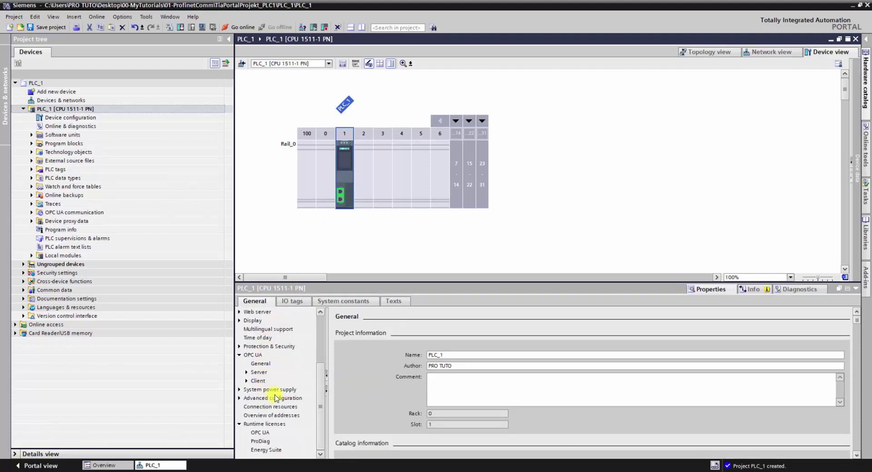
pyautogui.click(270, 346)
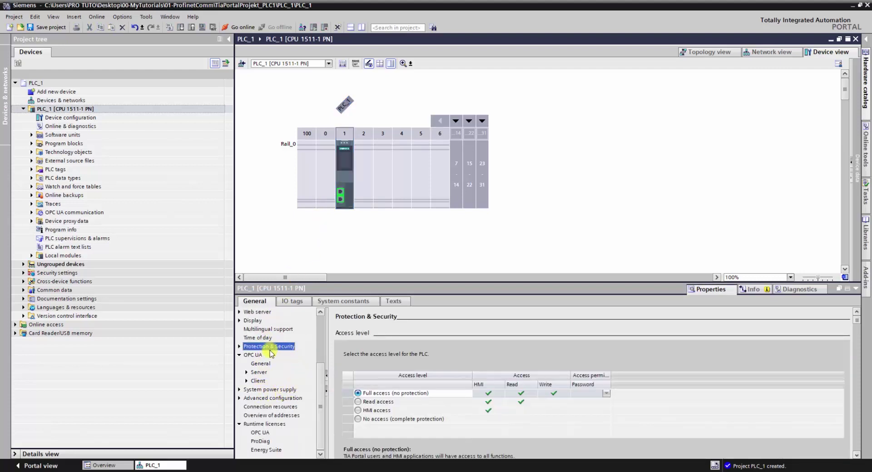
pyautogui.click(239, 347)
pyautogui.click(264, 355)
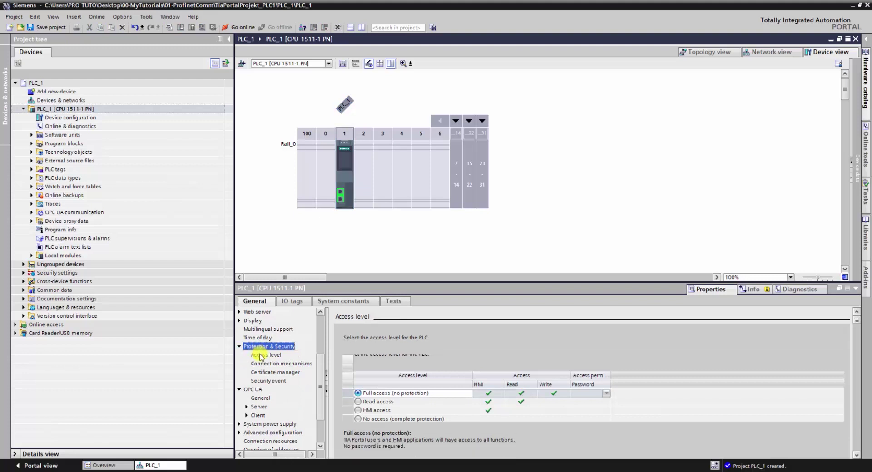
pyautogui.click(268, 364)
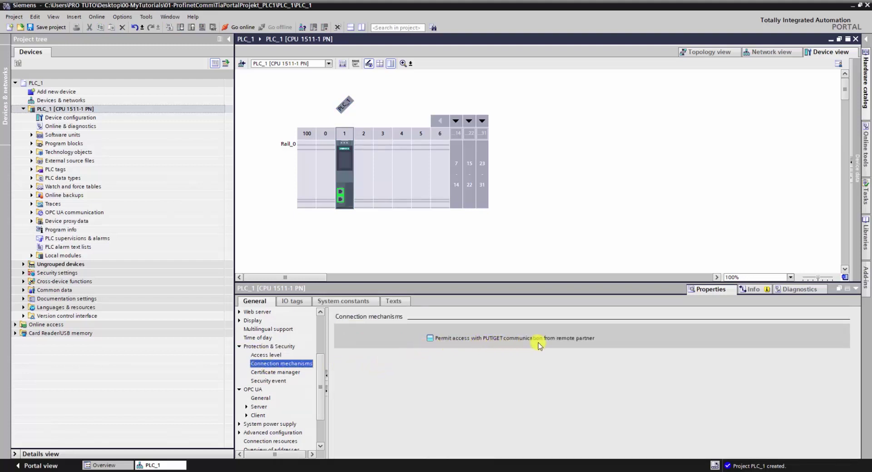
pyautogui.click(429, 339)
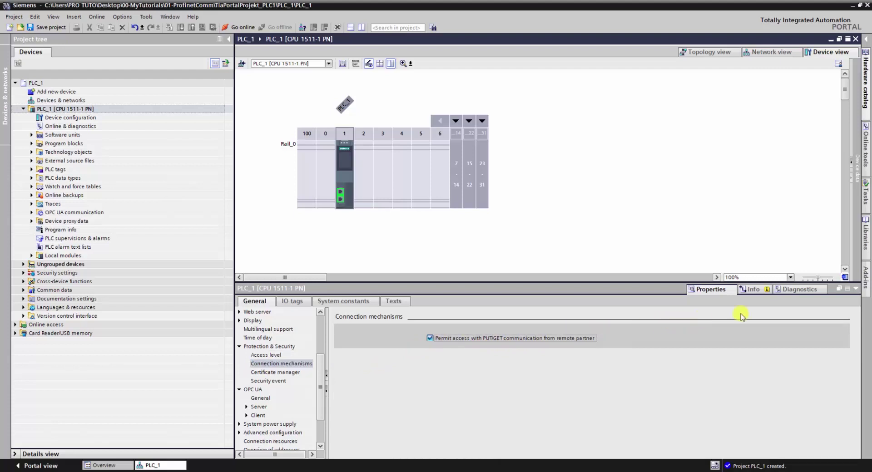
pyautogui.click(855, 288)
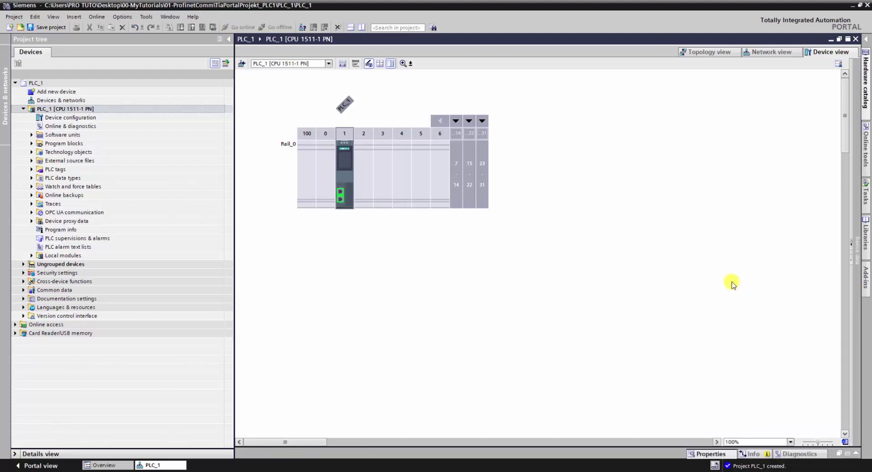
# Save the project and compile the PLC_1 device.
pyautogui.click(61, 27)
pyautogui.click(91, 109)
pyautogui.click(169, 27)
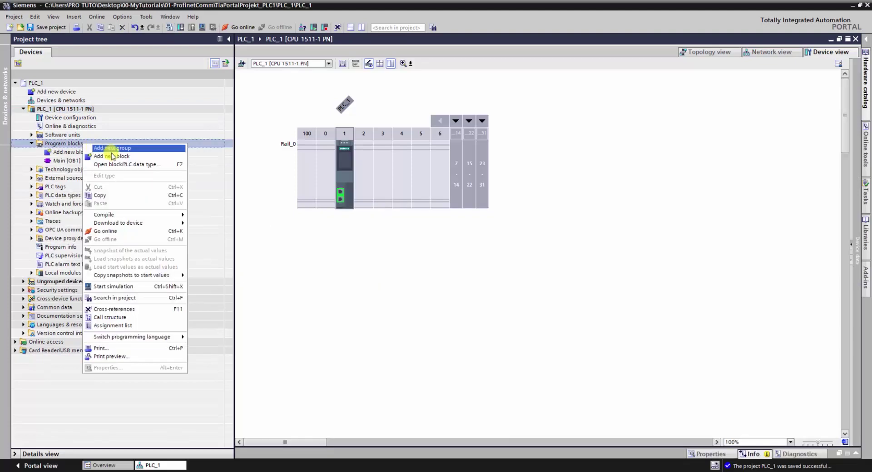
# Add a group named "01-Data To Send" under the PLC's program blocks.
pyautogui.click(142, 154)
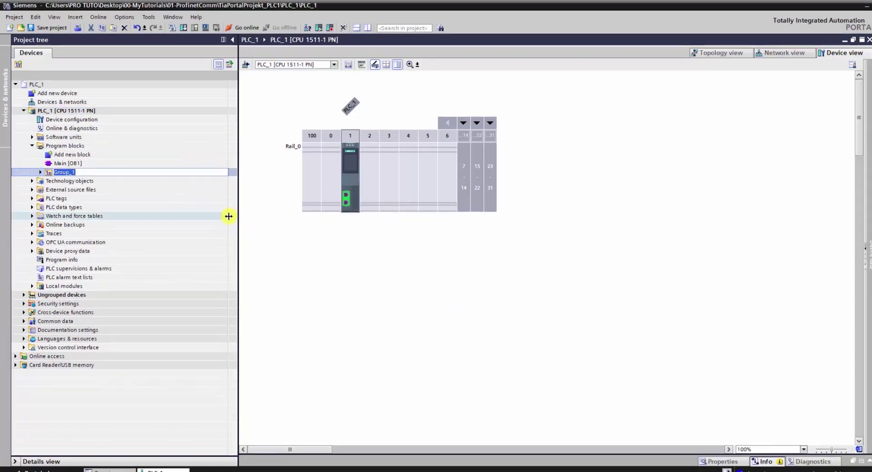
pyautogui.write('01-')
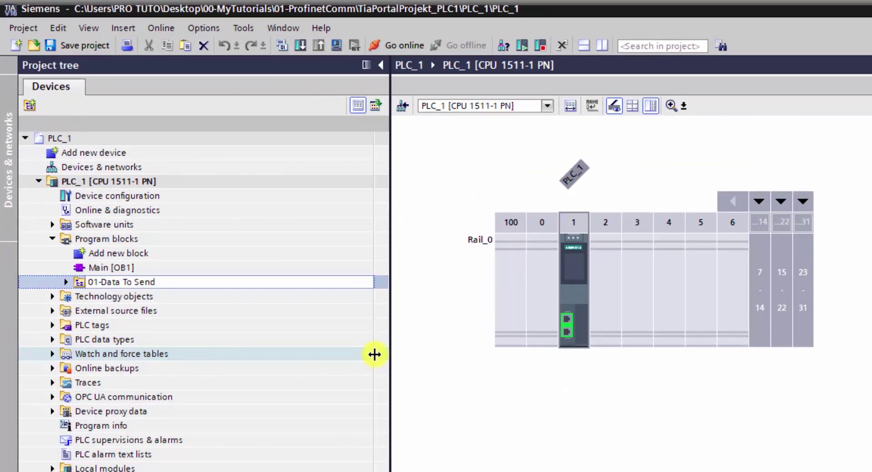
pyautogui.write('Data To Send')
pyautogui.press('Return')
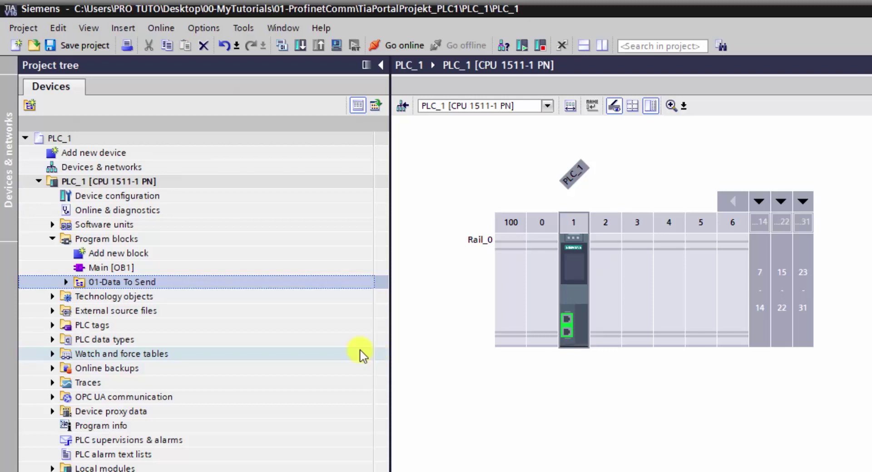
# Add a data block named DataToSend inside the "01-Data To Send" group.
pyautogui.rightClick(176, 284)
pyautogui.click(242, 304)
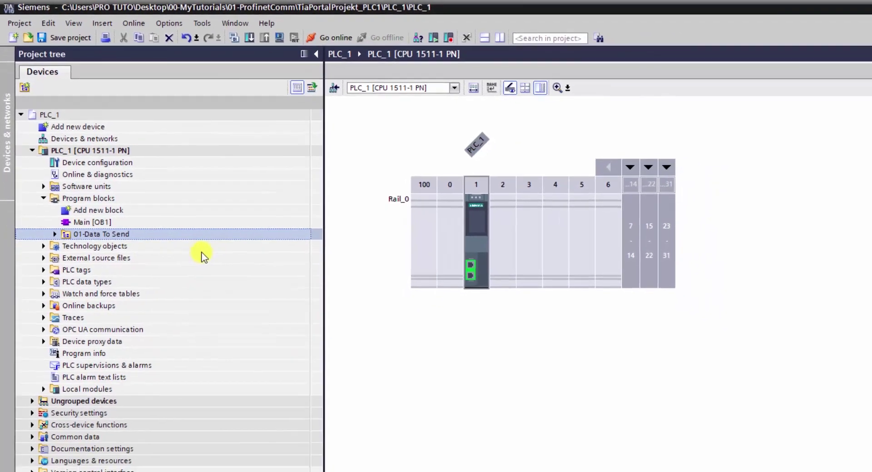
pyautogui.click(413, 305)
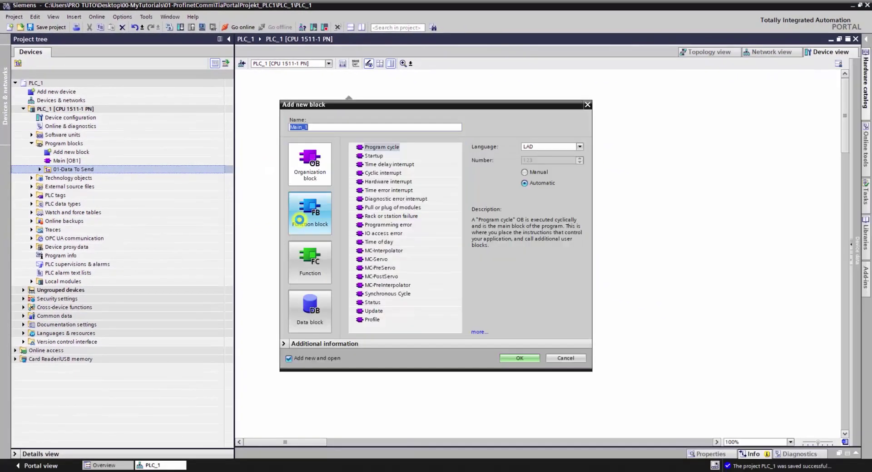
pyautogui.click(310, 311)
pyautogui.write('Data')
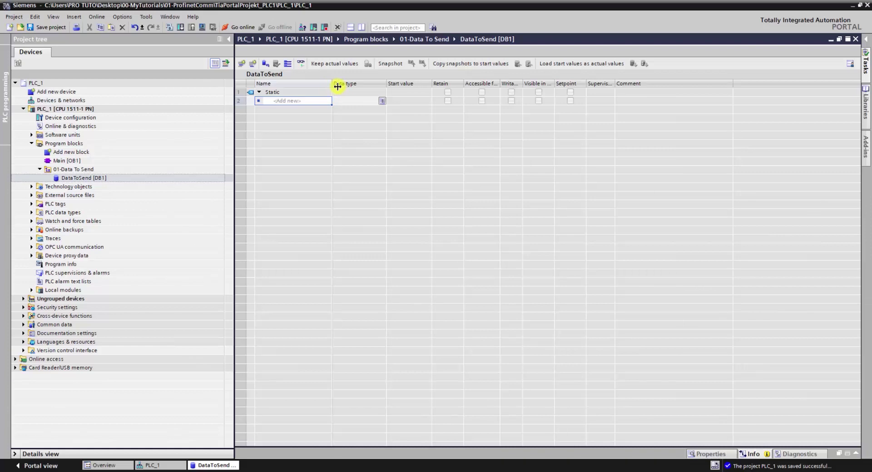
# Add a Bool variable DATA_0 to the DataToSend block and fill it down through DATA_11.
pyautogui.click(322, 102)
pyautogui.write('DATA_0')
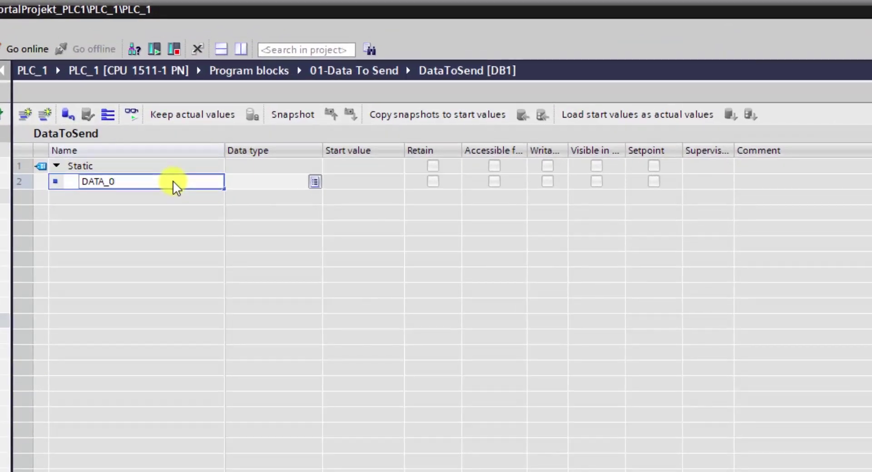
pyautogui.press('Return')
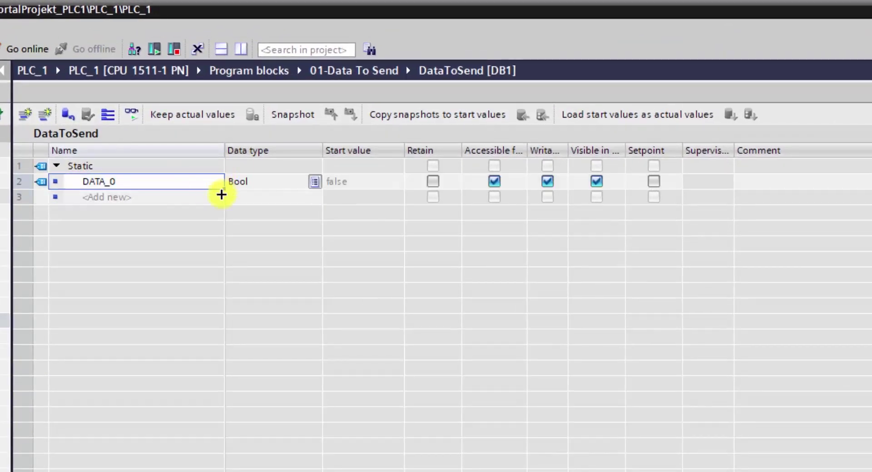
pyautogui.moveTo(221, 194); pyautogui.dragTo(224, 359)
pyautogui.click(140, 295)
pyautogui.click(196, 344)
# Set the data types of DATA_1 to DATA_6 to Int, Real, Byte, Time, Int and USInt, in that order.
pyautogui.click(247, 192)
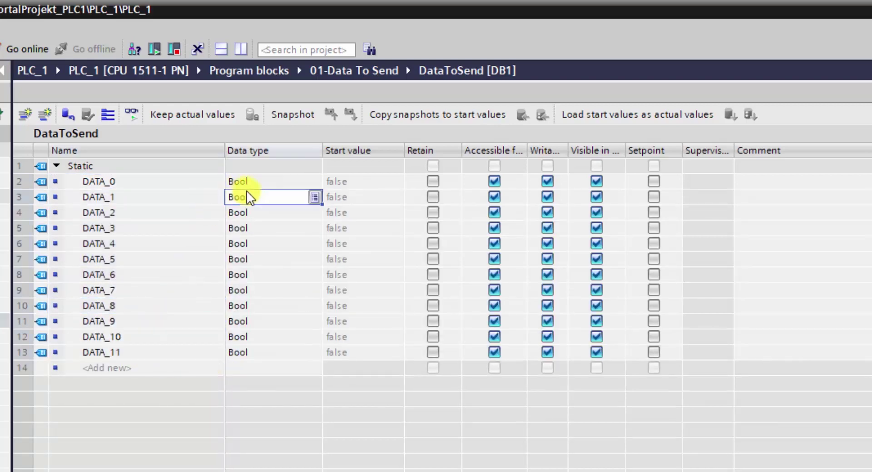
pyautogui.write('IN')
pyautogui.press('Return')
pyautogui.write('R')
pyautogui.press('Return')
pyautogui.write('B')
pyautogui.press('Return')
pyautogui.write('T')
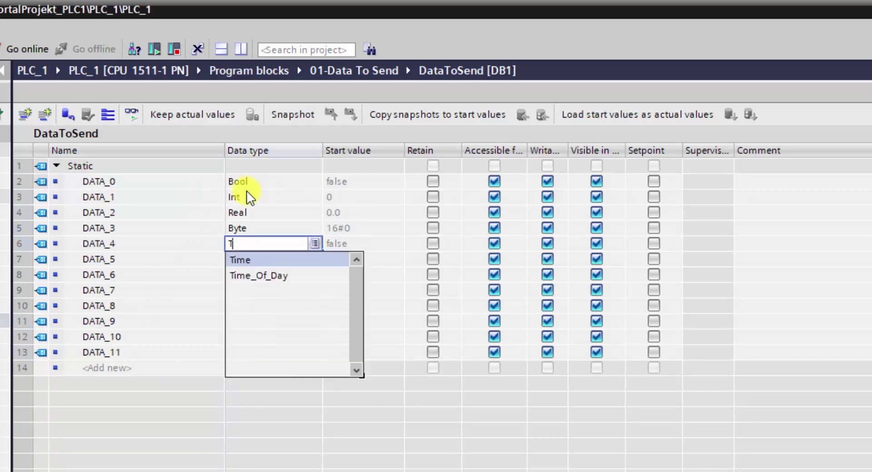
pyautogui.press('Return')
pyautogui.write('Int')
pyautogui.press('Return')
pyautogui.write('US')
pyautogui.press('Return')
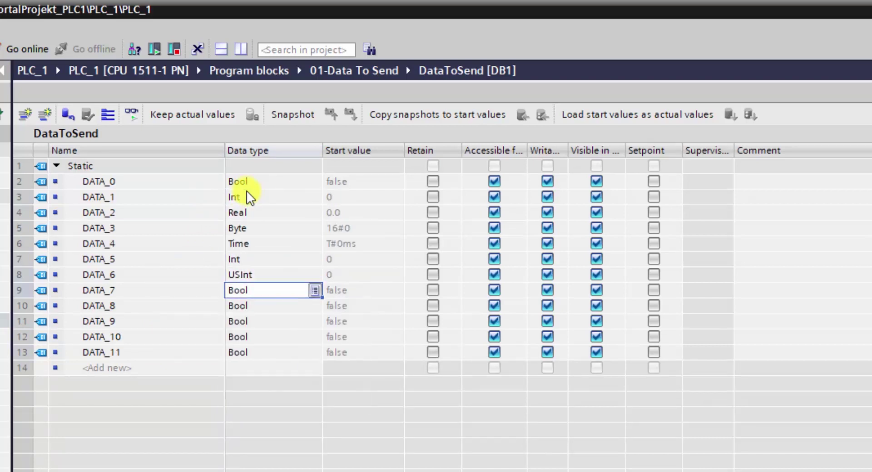
# Set the data types of DATA_7 to DATA_10 to Real, DWord, USInt and Real, in that order.
pyautogui.write('R')
pyautogui.press('Return')
pyautogui.write('DR')
pyautogui.press('BackSpace')
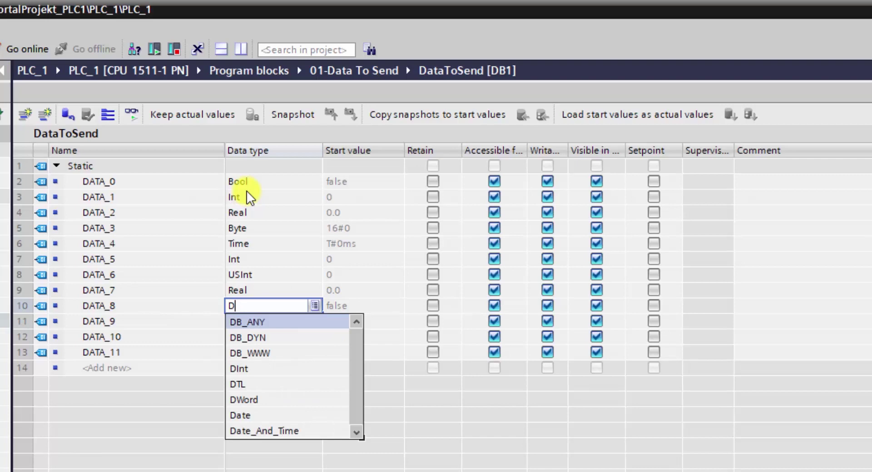
pyautogui.press('Down')
pyautogui.press('Down')
pyautogui.press('Down')
pyautogui.press('Down')
pyautogui.press('Down')
pyautogui.press('Return')
pyautogui.press('Return')
pyautogui.write('USInt')
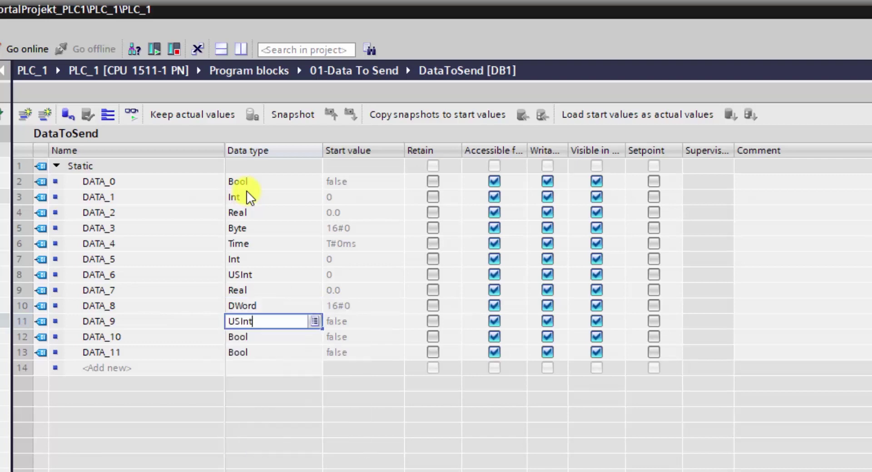
pyautogui.press('Return')
pyautogui.write('R')
pyautogui.press('Return')
pyautogui.click(257, 231)
pyautogui.click(119, 181)
pyautogui.click(124, 351)
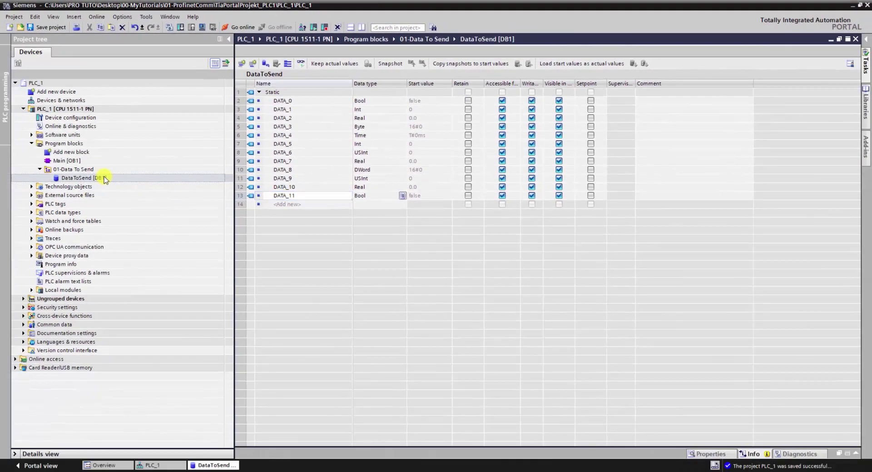
# Disable optimized block access in the attributes of the DataToSend data block and accept the block access change.
pyautogui.rightClick(51, 202)
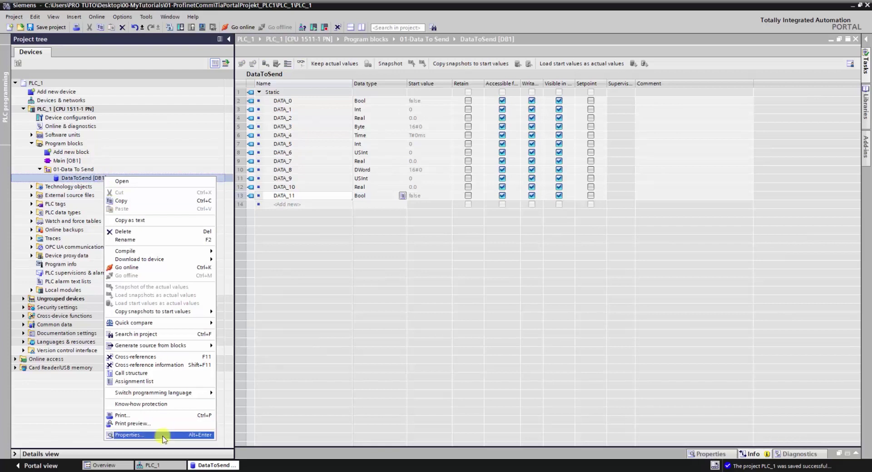
pyautogui.click(115, 471)
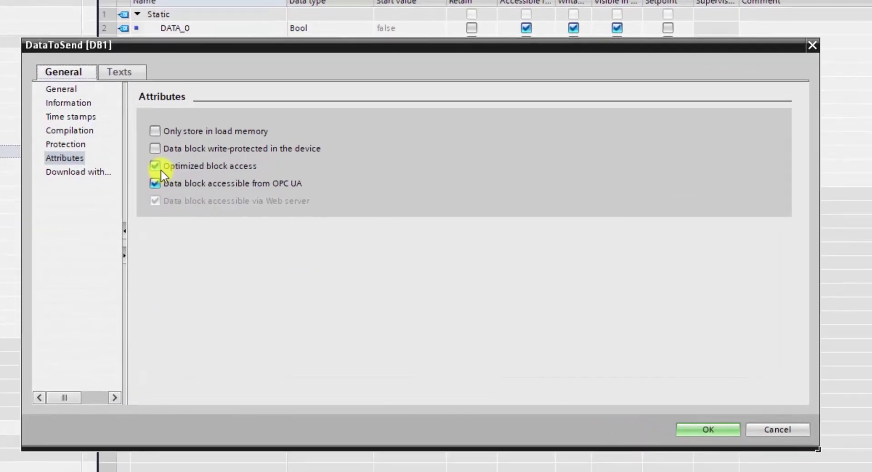
pyautogui.click(155, 166)
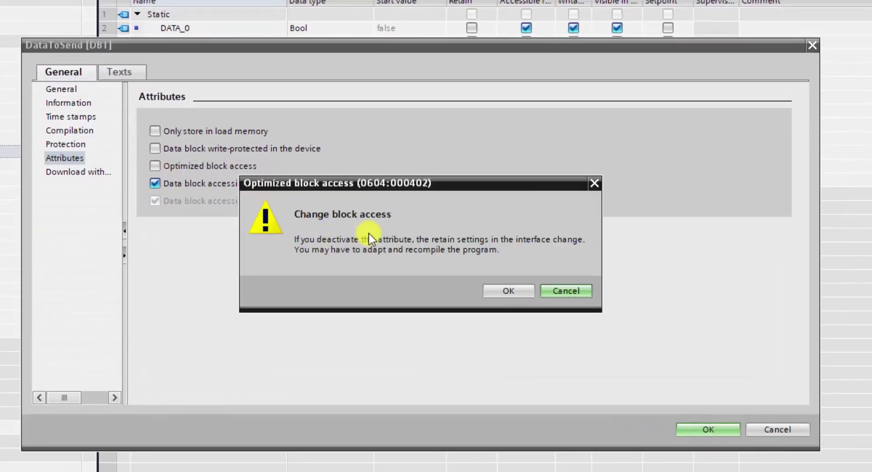
pyautogui.click(504, 295)
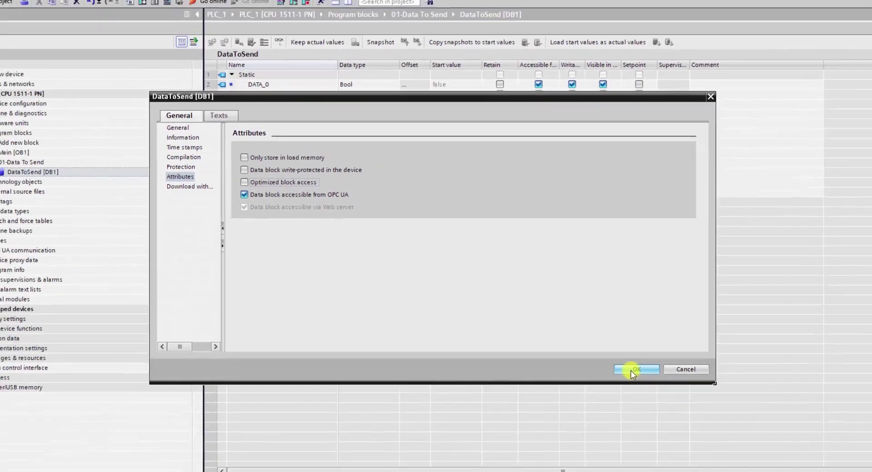
pyautogui.click(633, 369)
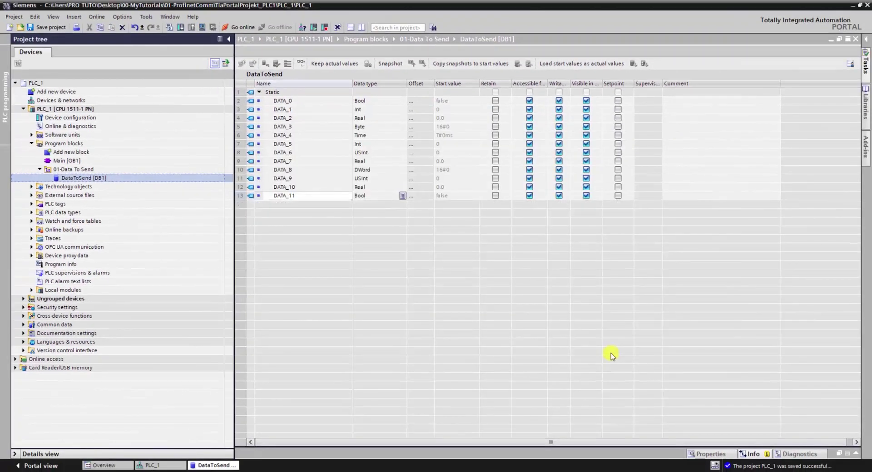
# Compile the program blocks of PLC_1 to generate the variable offsets in DataToSend.
pyautogui.click(68, 144)
pyautogui.hotkey('ctrl', 'b')
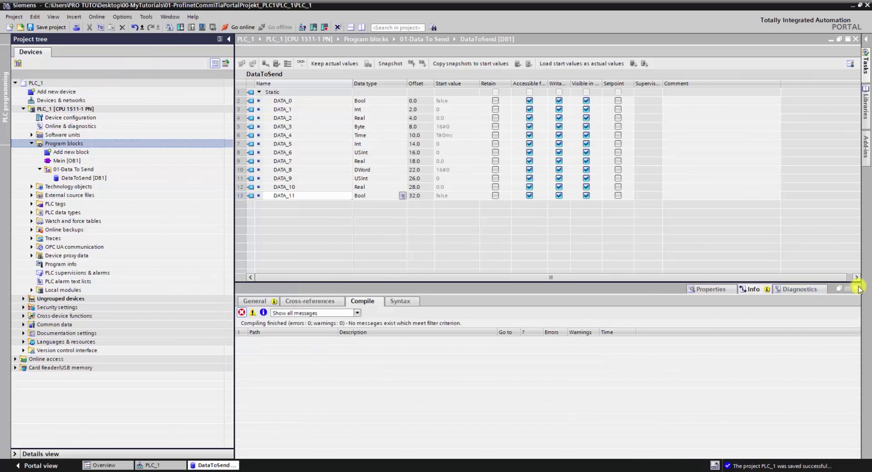
pyautogui.click(855, 289)
# Insert the S7 communication PUT instruction into Network 1 of Main [OB1] with a single instance data block named InstDB_PUT.
pyautogui.click(84, 178)
pyautogui.click(112, 162)
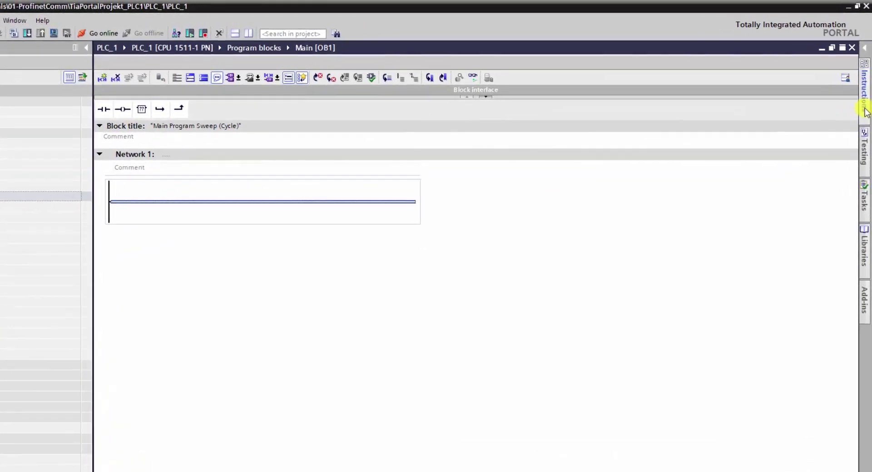
pyautogui.click(865, 88)
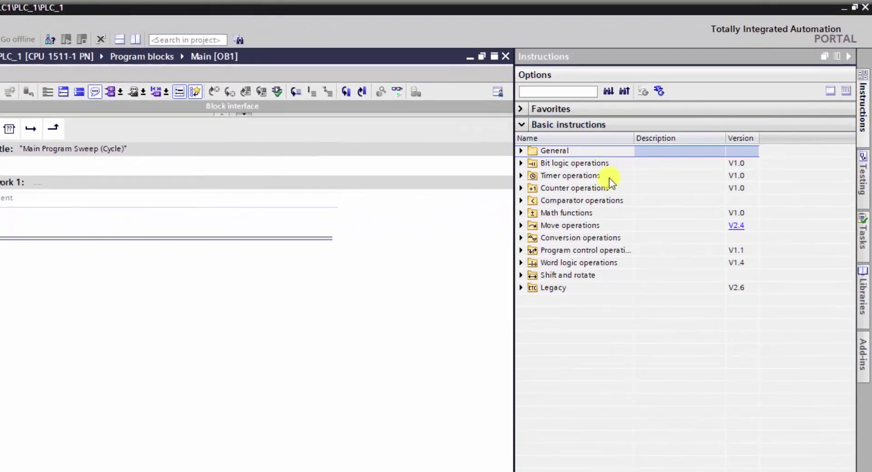
pyautogui.click(536, 121)
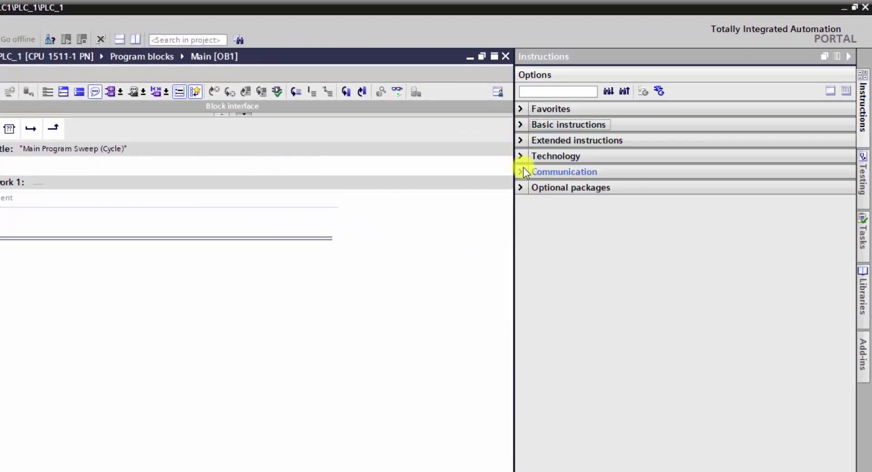
pyautogui.click(522, 171)
pyautogui.click(520, 198)
pyautogui.moveTo(587, 222); pyautogui.dragTo(193, 238)
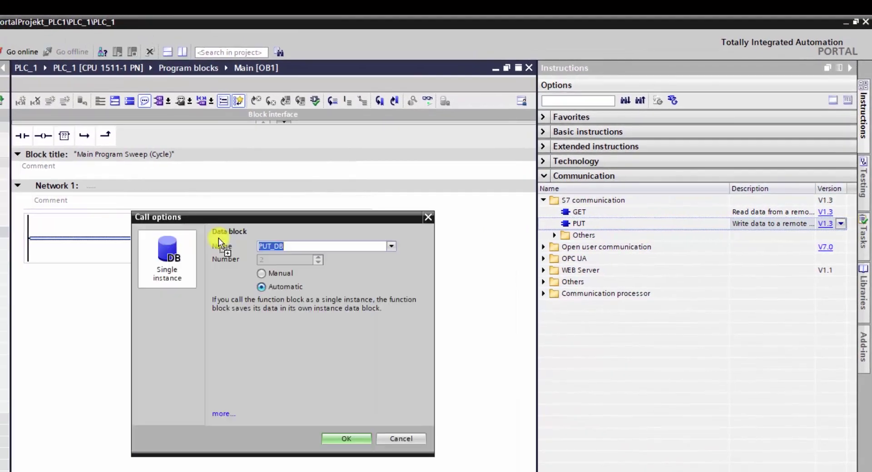
pyautogui.write('InstDB_PUT')
pyautogui.click(339, 437)
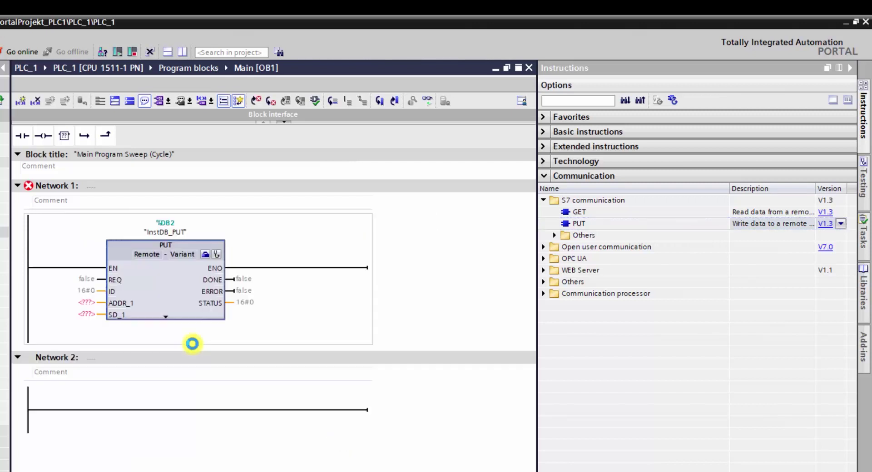
pyautogui.click(849, 67)
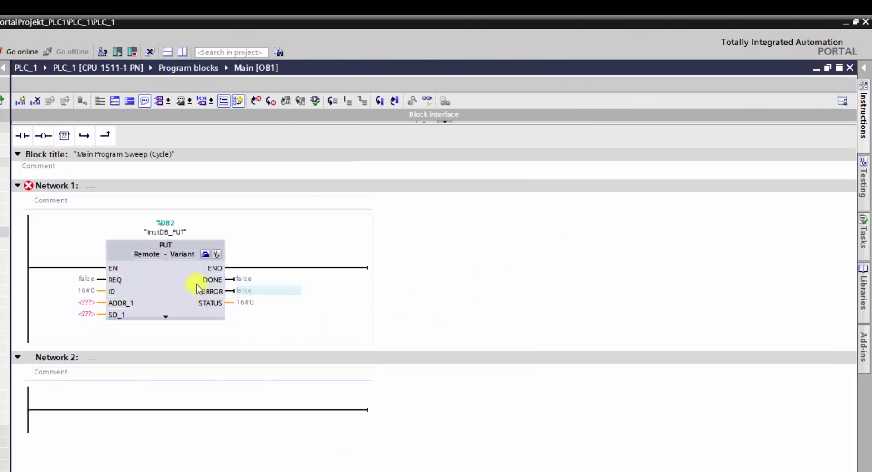
pyautogui.click(89, 279)
pyautogui.click(75, 291)
pyautogui.click(78, 302)
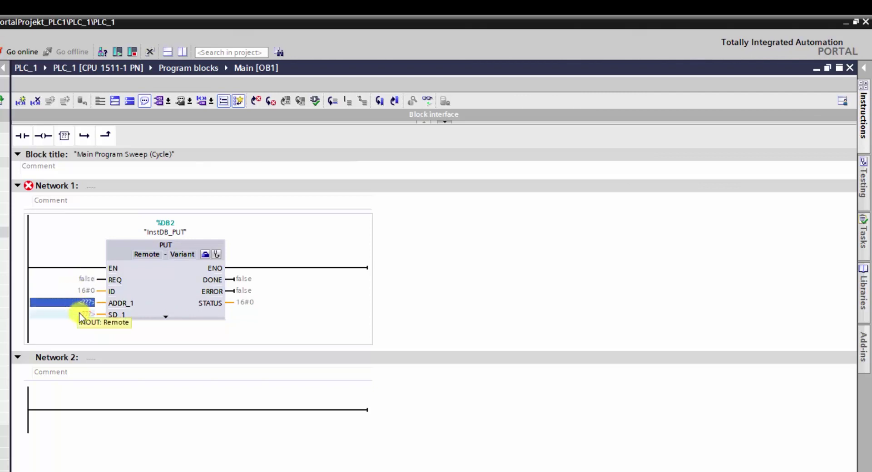
pyautogui.click(79, 313)
pyautogui.click(132, 252)
pyautogui.click(24, 109)
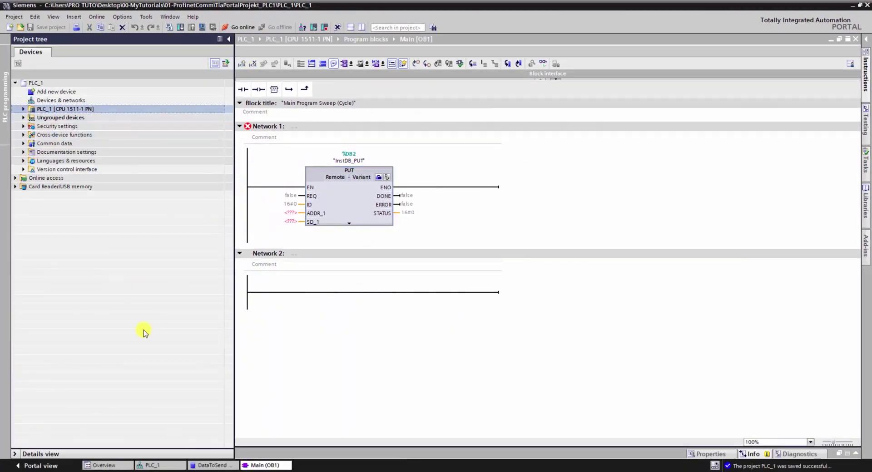
# Launch a second TIA Portal V16 instance, create a project named PLC_2 in the TiaPortalProjekt_PLC2 folder and show its project view.
pyautogui.press('super')
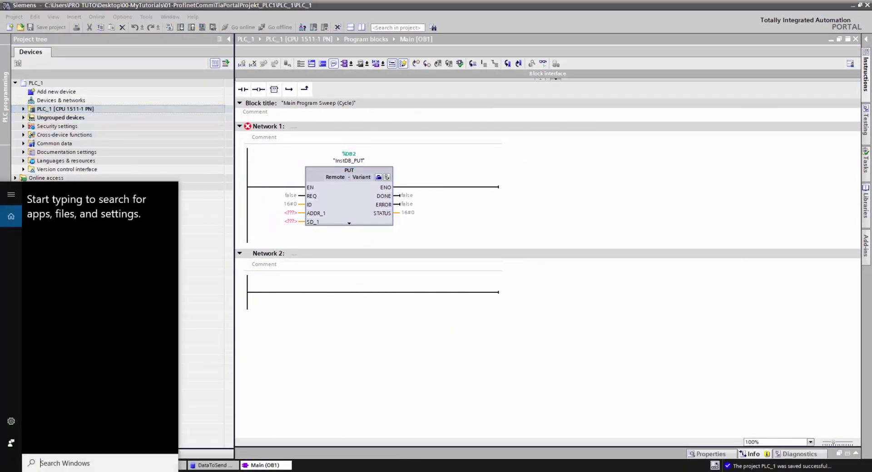
pyautogui.write('tia portal')
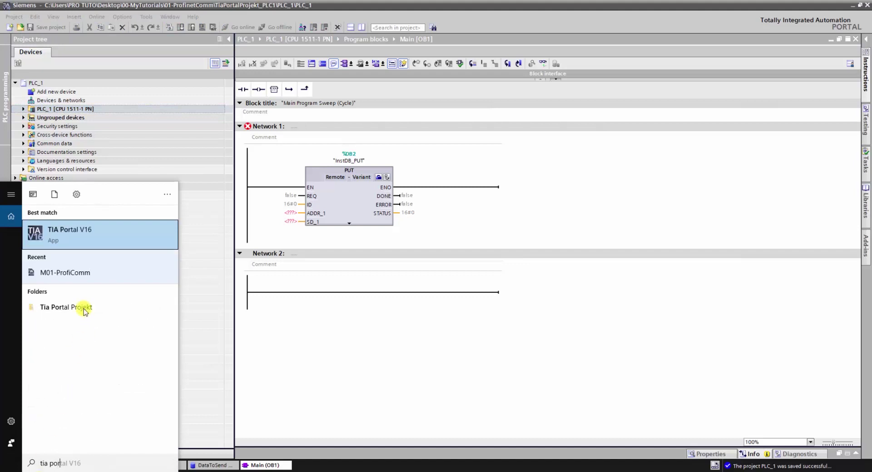
pyautogui.click(93, 242)
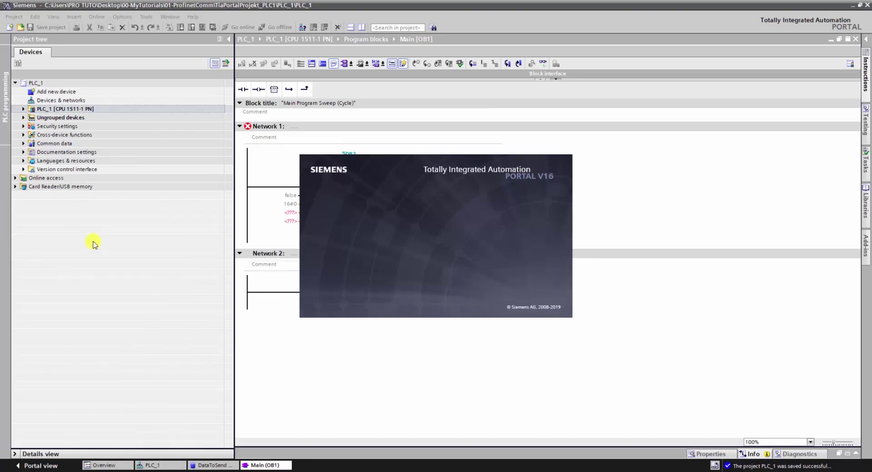
pyautogui.write('2')
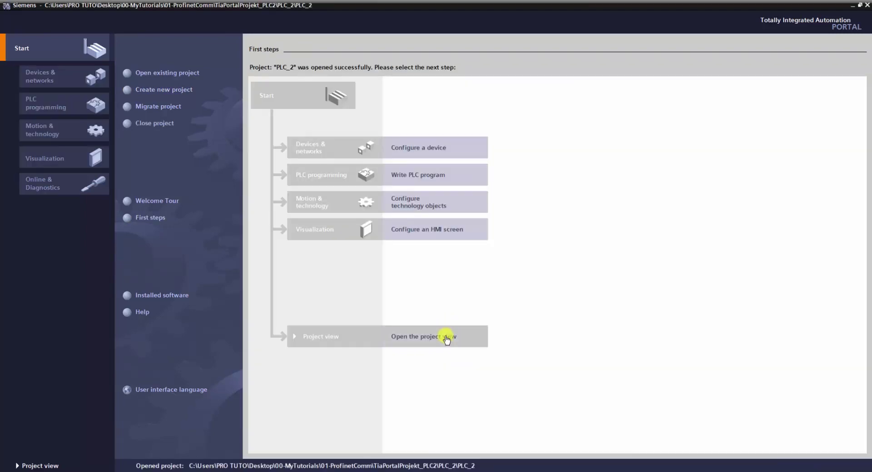
pyautogui.click(446, 338)
# Enable simulation support during block compilation in the protection properties of the PLC_2 project.
pyautogui.rightClick(89, 84)
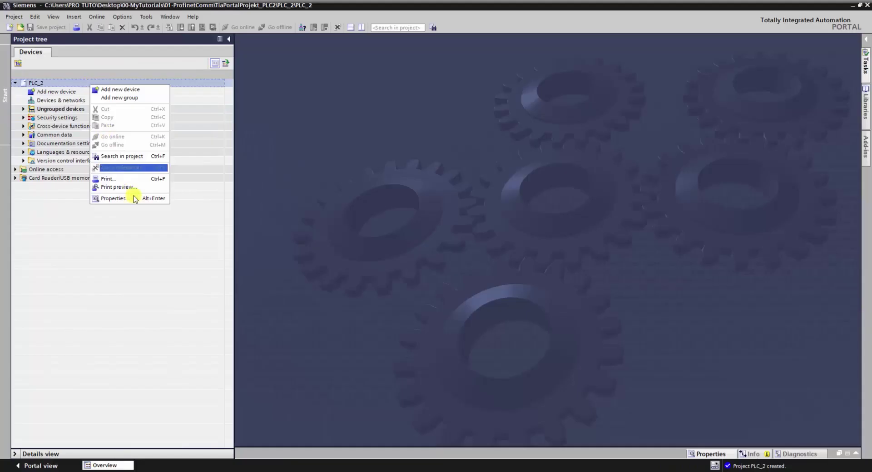
pyautogui.click(136, 201)
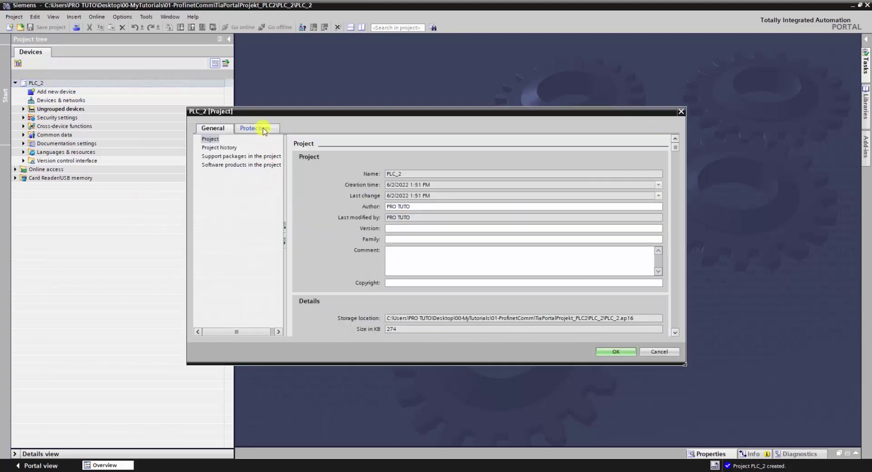
pyautogui.click(265, 131)
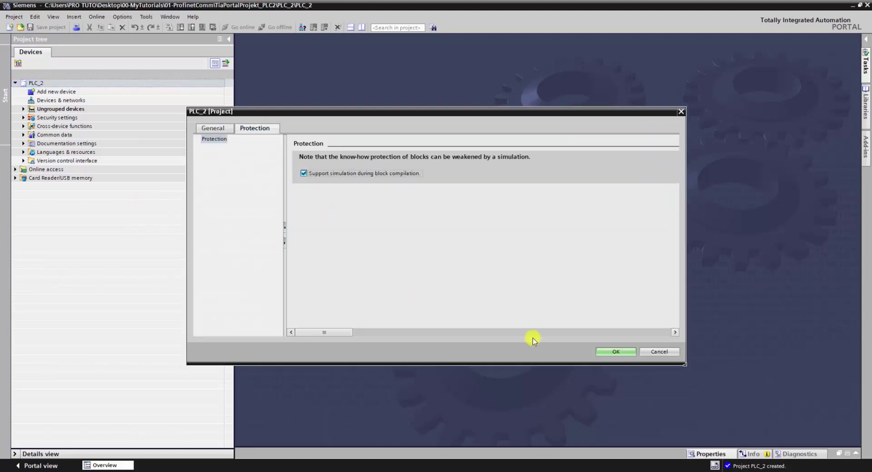
pyautogui.click(616, 352)
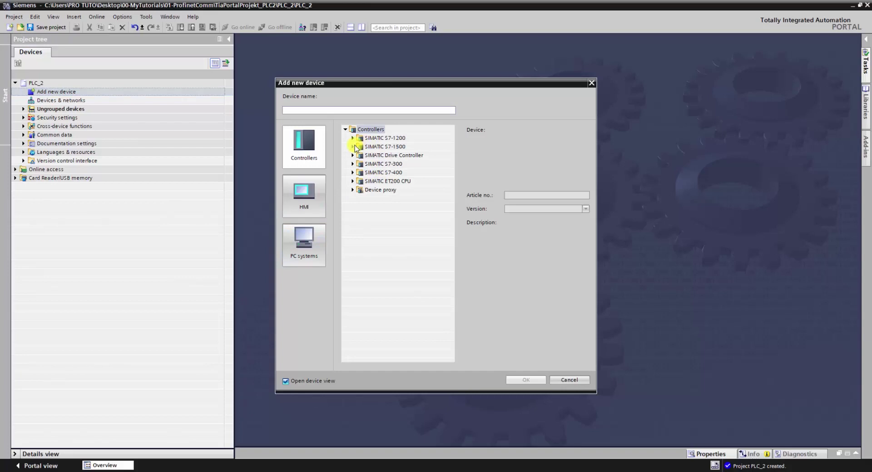
# Add an S7-1500 CPU 1513-1 PN controller, article 6ES7 513-1AL02-0AB0, firmware V2.8, named PLC_2.
pyautogui.click(353, 147)
pyautogui.click(359, 155)
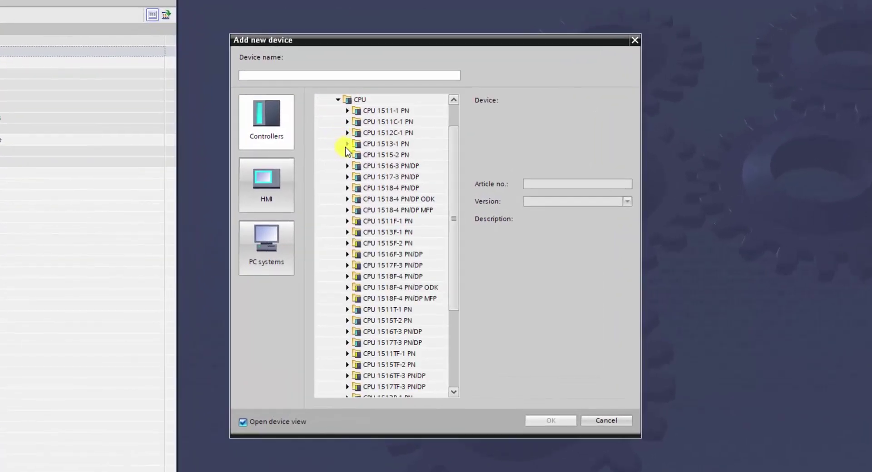
pyautogui.click(347, 144)
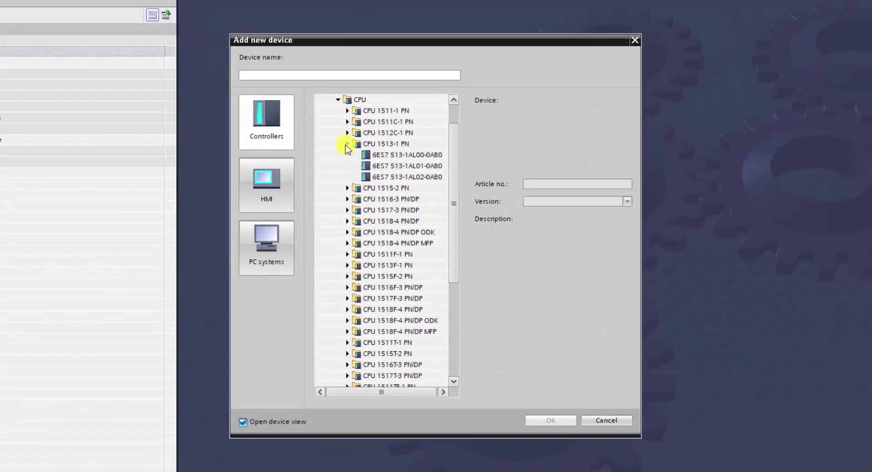
pyautogui.click(395, 177)
pyautogui.click(310, 75)
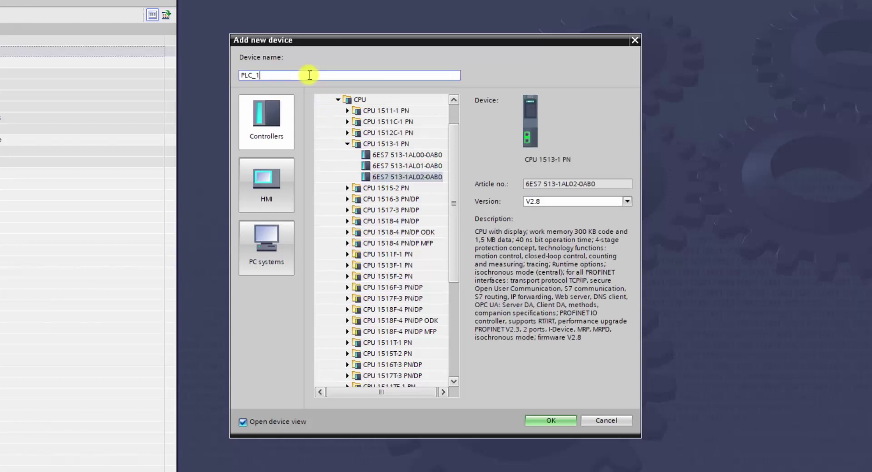
pyautogui.click(573, 201)
pyautogui.click(540, 226)
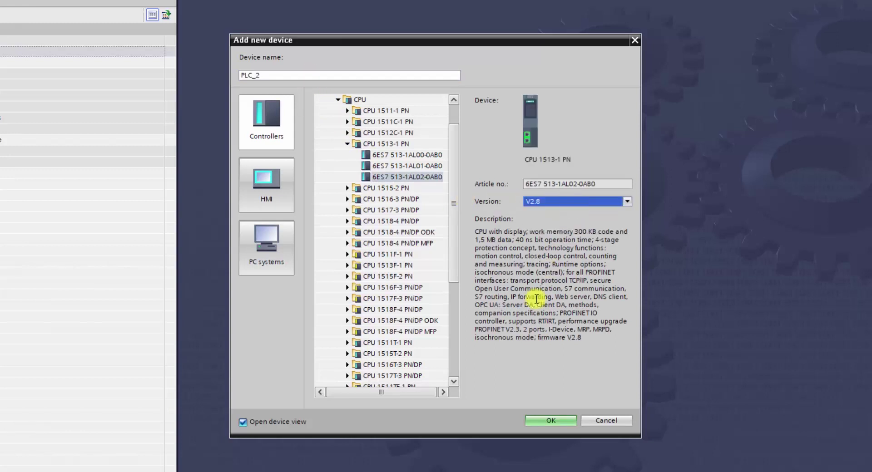
pyautogui.click(532, 421)
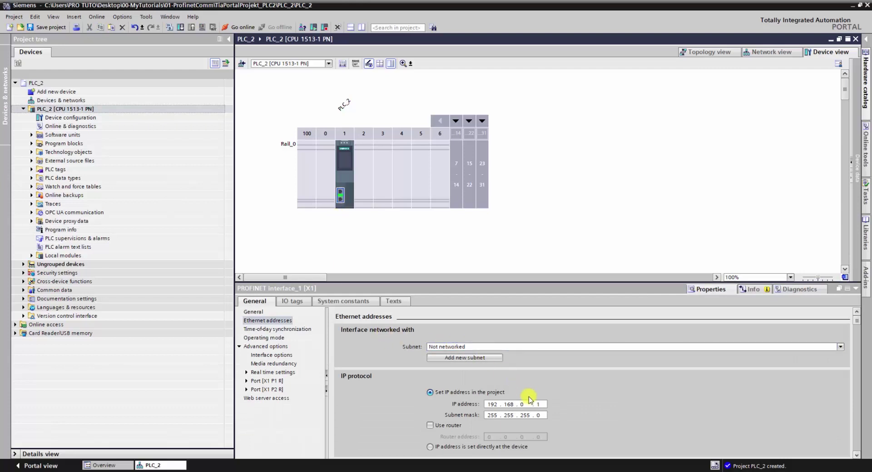
# Set the IP address of PLC_2's PROFINET interface to 192.168.0.2 and connect it to a new subnet.
pyautogui.doubleClick(538, 404)
pyautogui.doubleClick(540, 407)
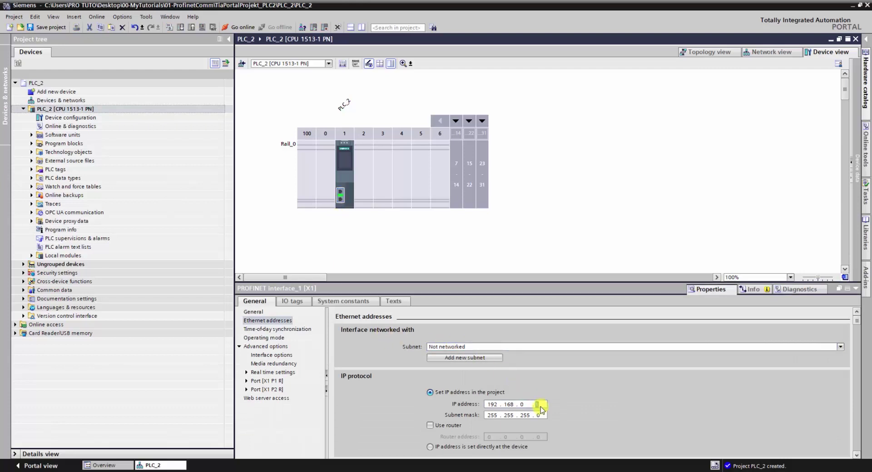
pyautogui.click(480, 358)
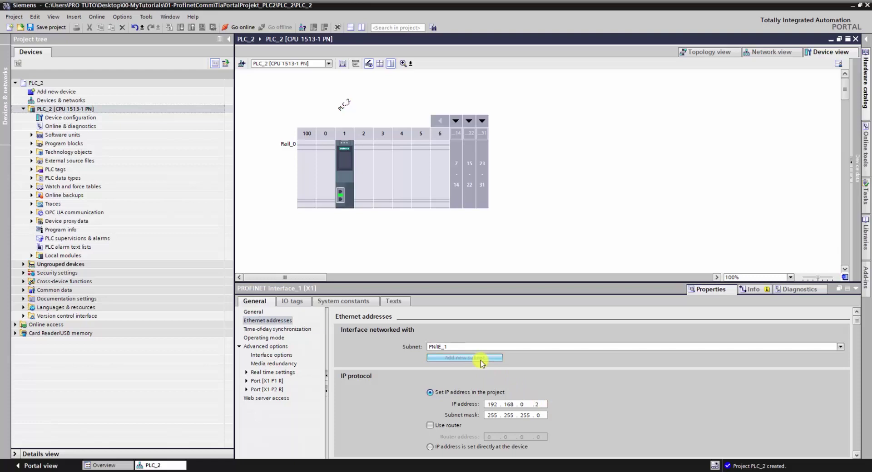
pyautogui.click(483, 348)
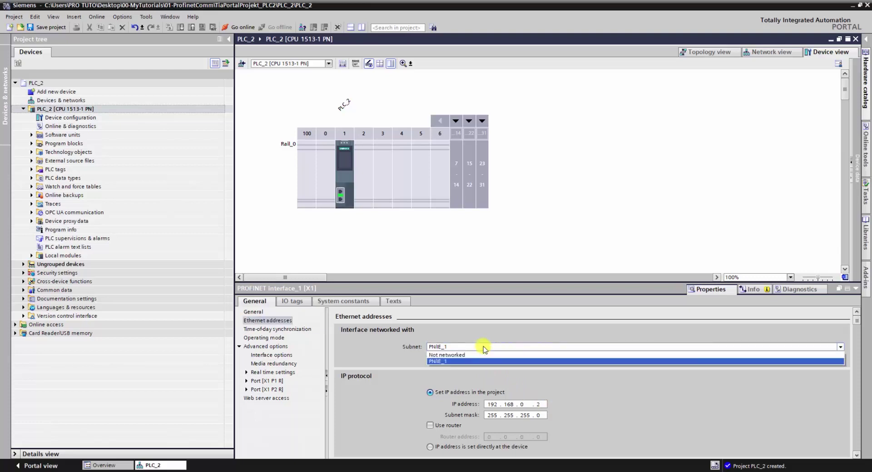
pyautogui.click(484, 348)
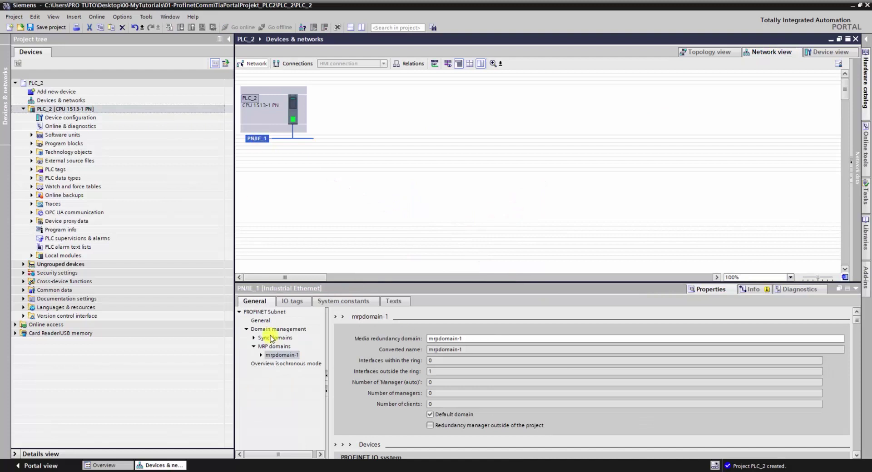
# Rename the PROFINET subnet of PLC_2 to PN/IE_2.
pyautogui.click(475, 340)
pyautogui.write('2')
pyautogui.press('Return')
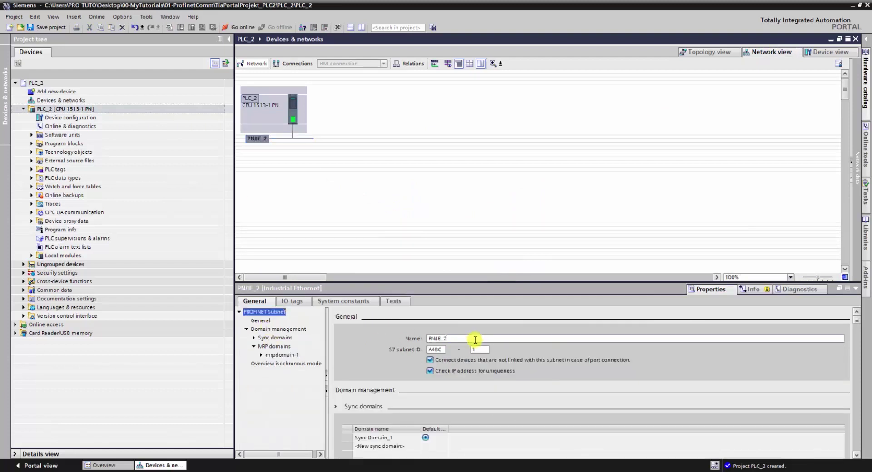
# Check the subnet assignment of the PROFINET interface in PLC_2's device configuration and save the project.
pyautogui.click(855, 289)
pyautogui.doubleClick(259, 119)
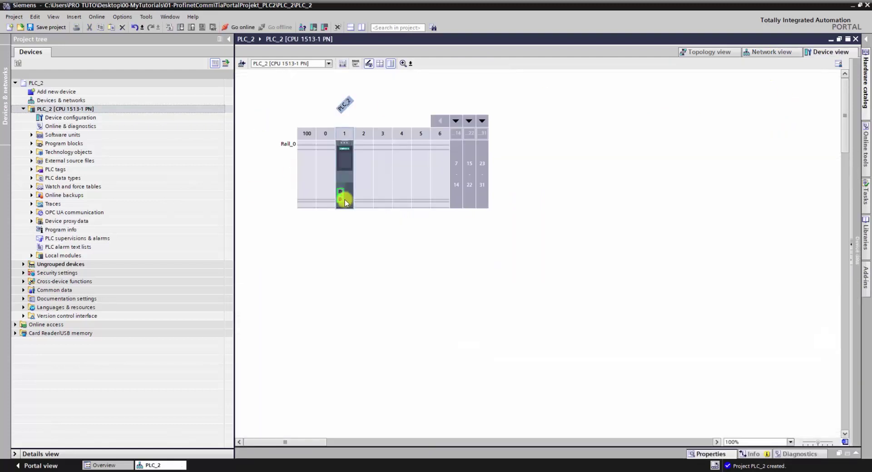
pyautogui.click(341, 196)
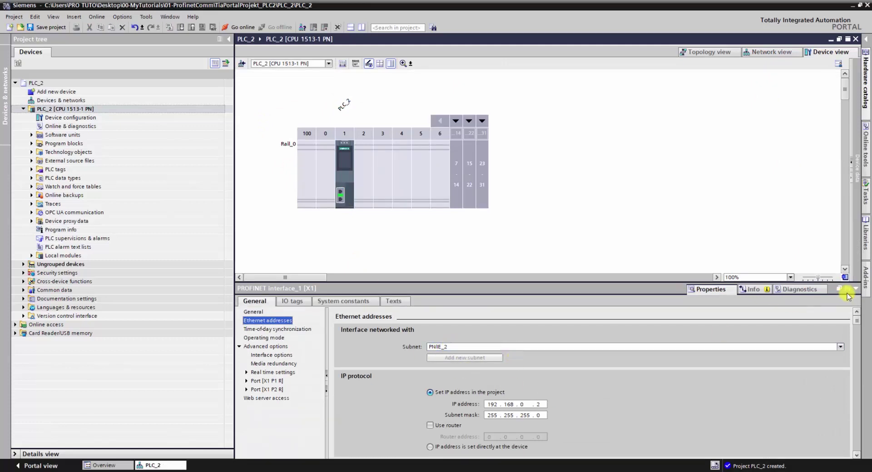
pyautogui.click(853, 290)
pyautogui.hotkey('ctrl', 's')
# Add a group named 01-DATA TO RECIEVE to the program blocks of PLC_2.
pyautogui.click(31, 143)
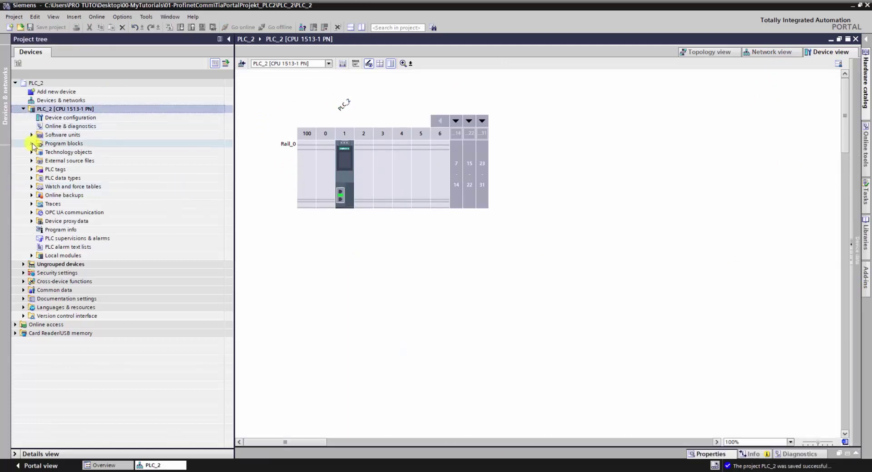
pyautogui.rightClick(89, 144)
pyautogui.click(117, 147)
pyautogui.write('01-DATA TO RECIEVE')
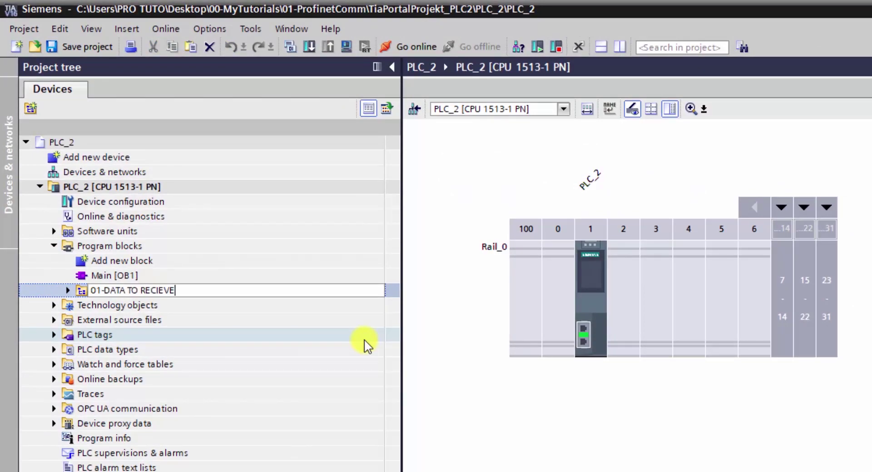
pyautogui.press('Return')
# Add a global data block named DataToRecive with manual number 5 to the 01-DATA TO RECIEVE group.
pyautogui.rightClick(205, 292)
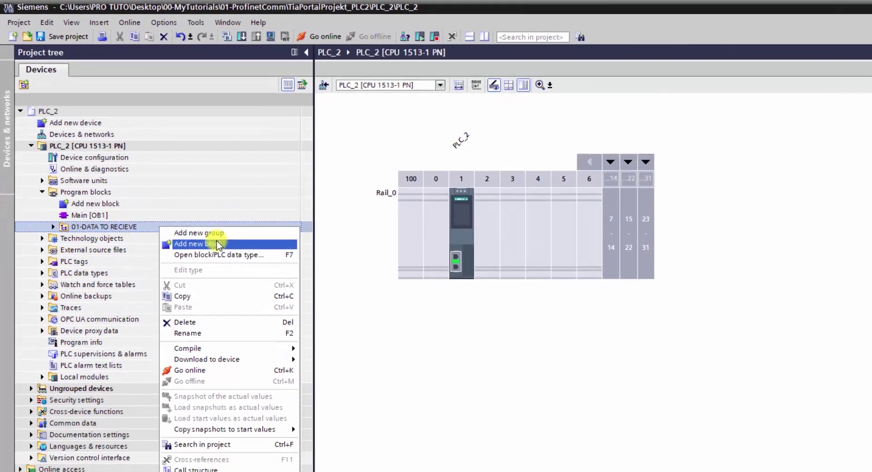
pyautogui.click(270, 312)
pyautogui.click(310, 308)
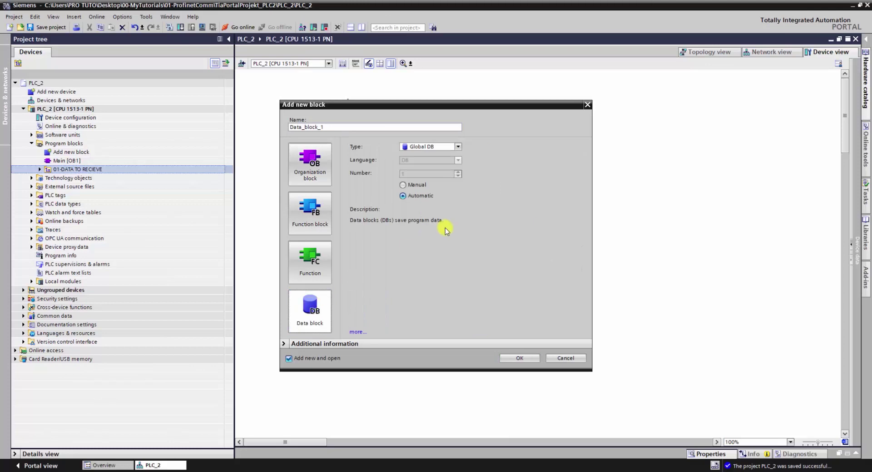
pyautogui.click(414, 185)
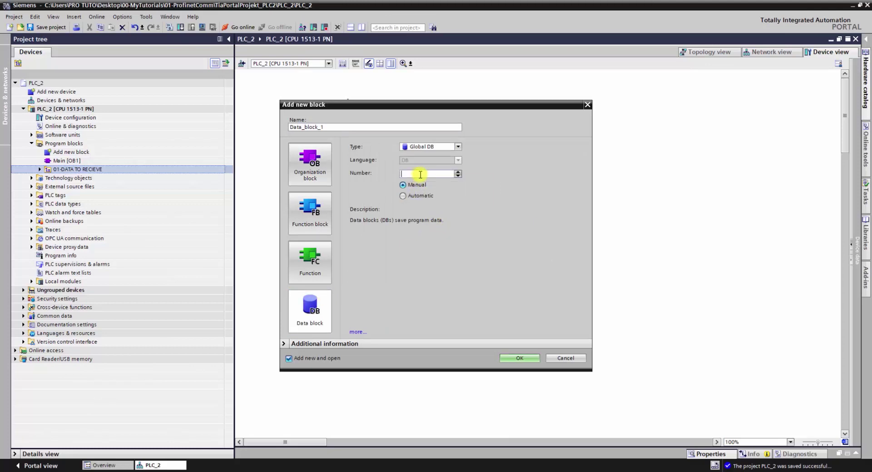
pyautogui.write('5')
pyautogui.moveTo(330, 127); pyautogui.dragTo(275, 130)
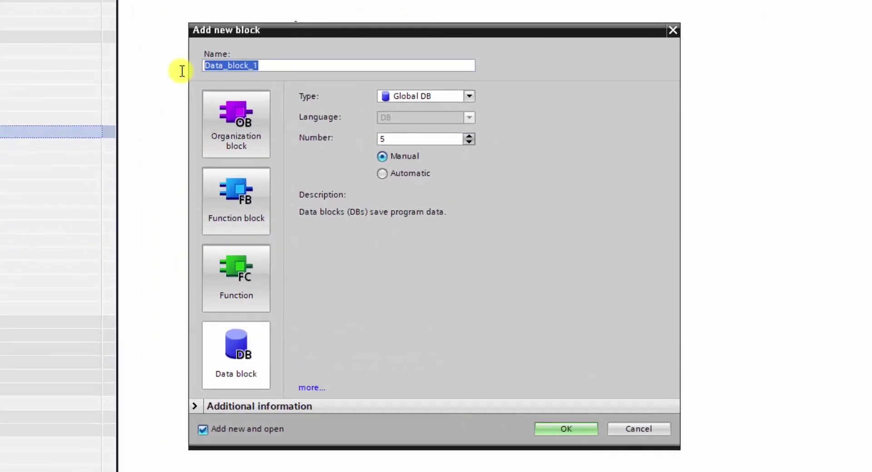
pyautogui.write('D')
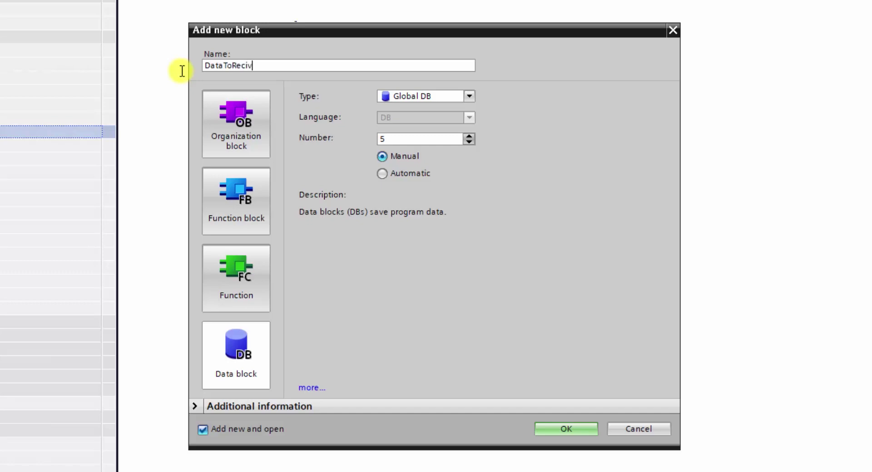
pyautogui.click(563, 429)
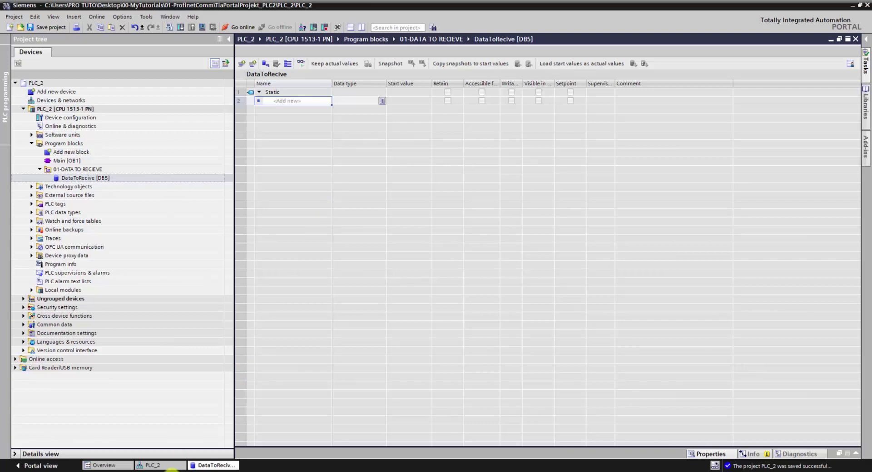
# Switch to the PLC_1 project and copy the variables DATA_0 to DATA_11 from the DataToSend data block.
pyautogui.moveTo(171, 471)
pyautogui.click(142, 450)
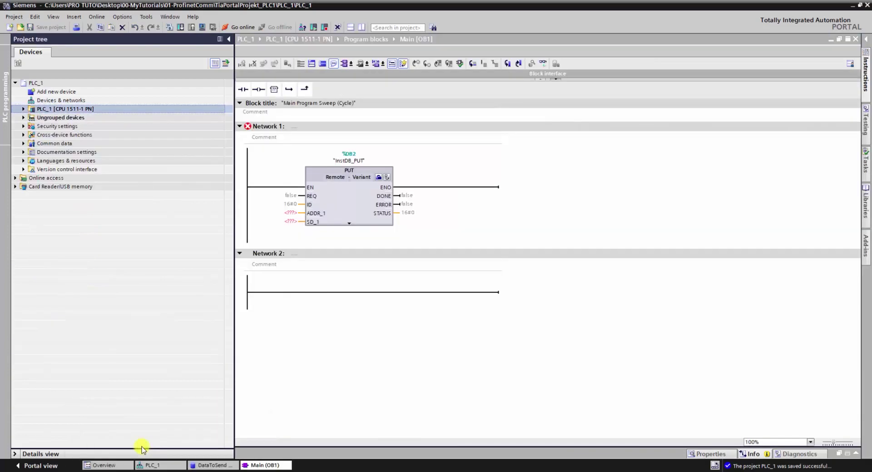
pyautogui.click(211, 466)
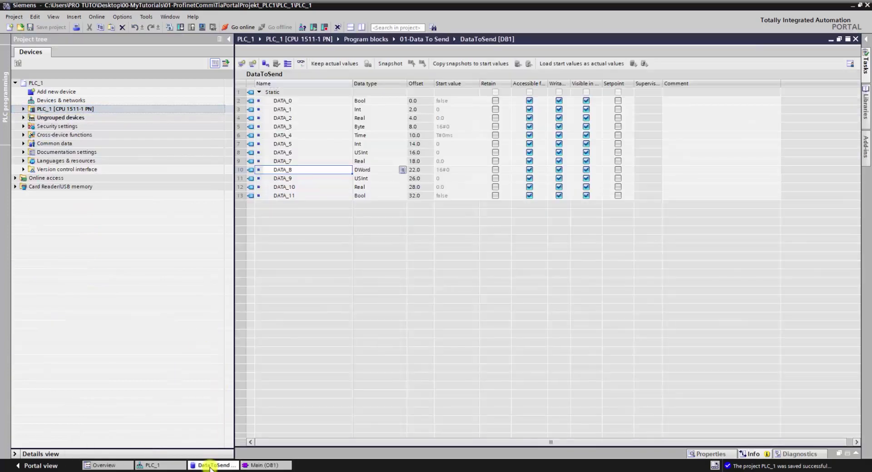
pyautogui.click(247, 102)
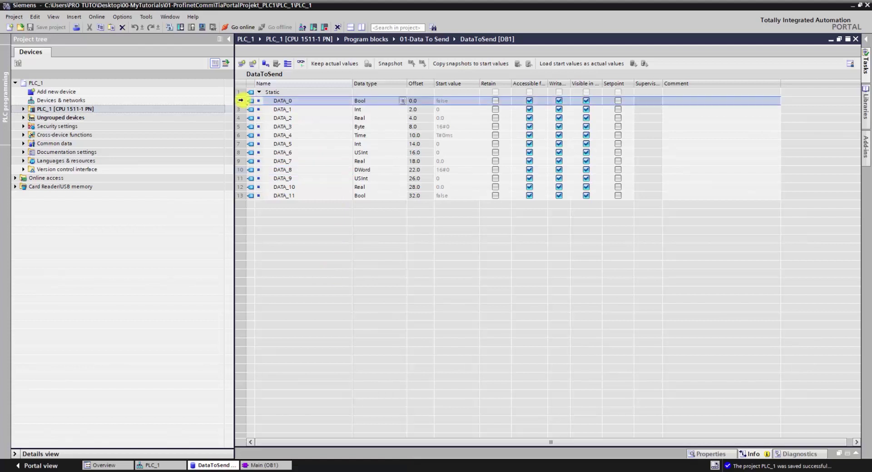
pyautogui.keyDown('shift'); pyautogui.click(240, 197); pyautogui.keyUp('shift')
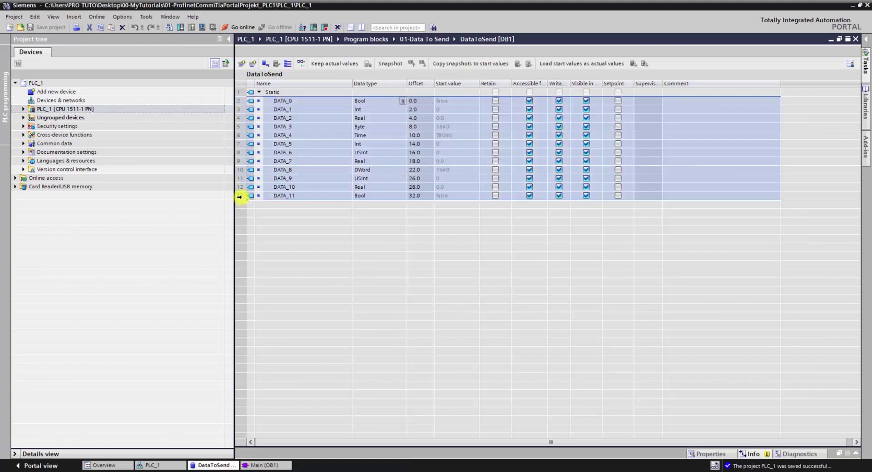
pyautogui.rightClick(239, 197)
pyautogui.click(261, 231)
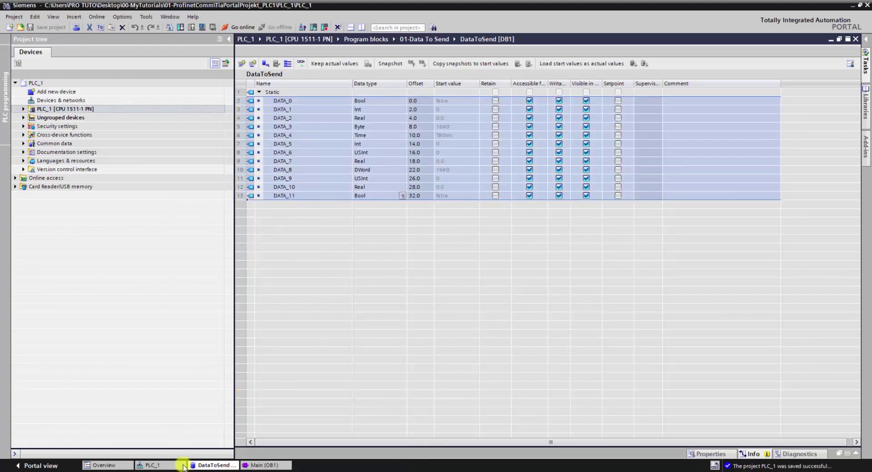
# Return to the PLC_2 project and paste the copied variables into the DataToRecive data block.
pyautogui.moveTo(183, 468)
pyautogui.click(207, 439)
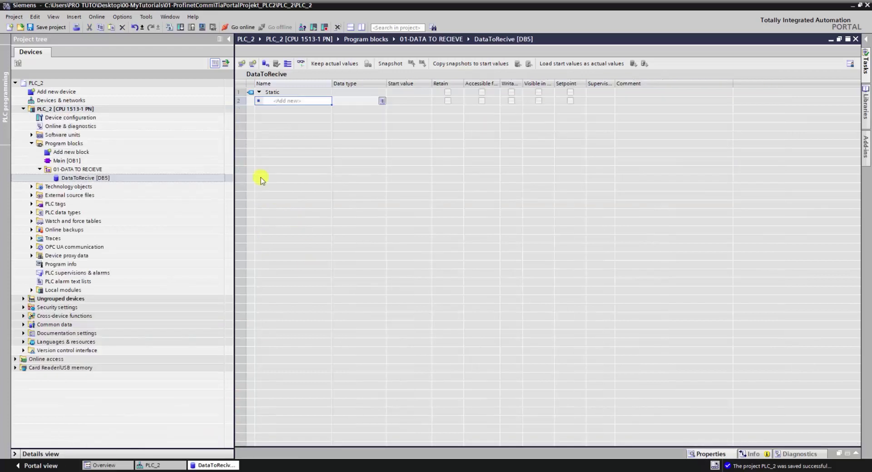
pyautogui.click(239, 102)
pyautogui.rightClick(238, 102)
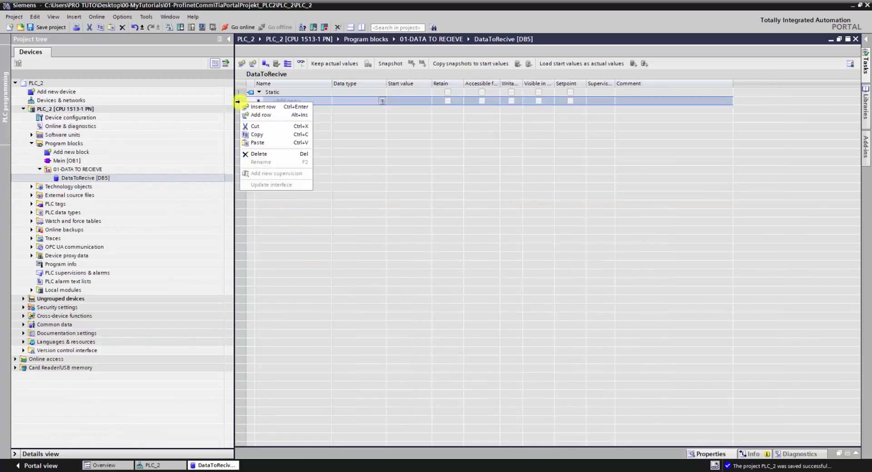
pyautogui.click(268, 140)
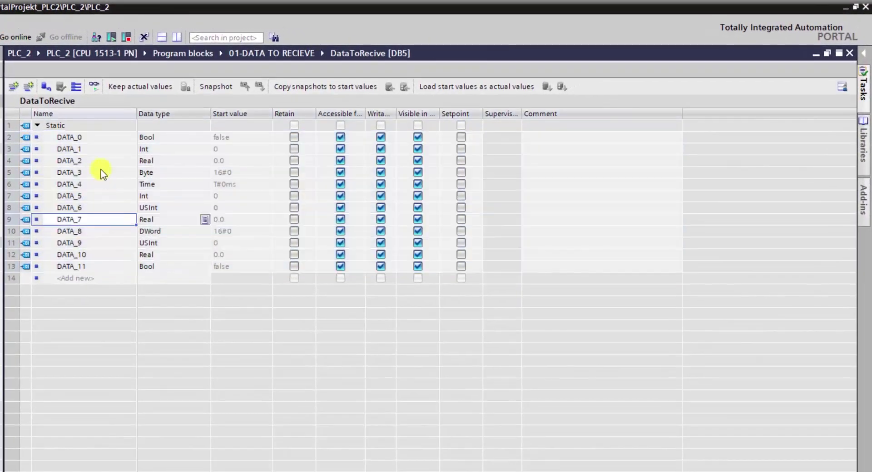
# Rename the first seven variables in DataToRecive to DATA_00, DATA_12, DATA_22, DATA_33, DATA_44, DATA_55 and DATA_66.
pyautogui.click(267, 109)
pyautogui.click(102, 137)
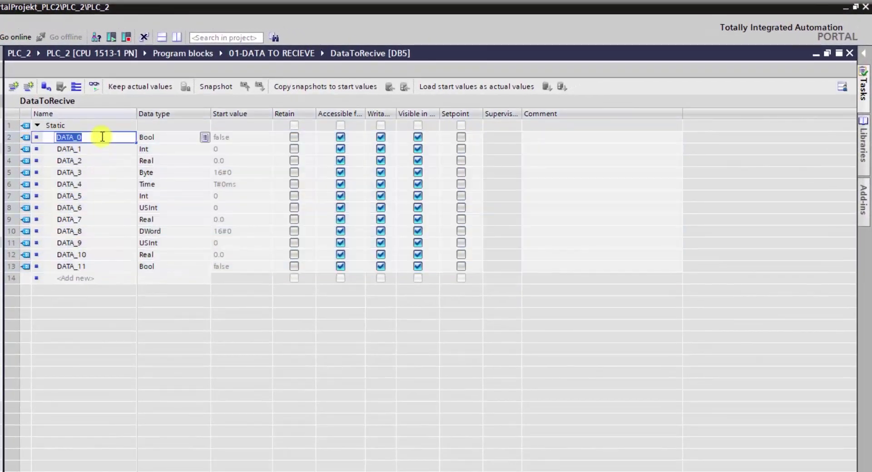
pyautogui.write('0')
pyautogui.click(101, 149)
pyautogui.write('1')
pyautogui.press('BackSpace')
pyautogui.write('2')
pyautogui.click(99, 160)
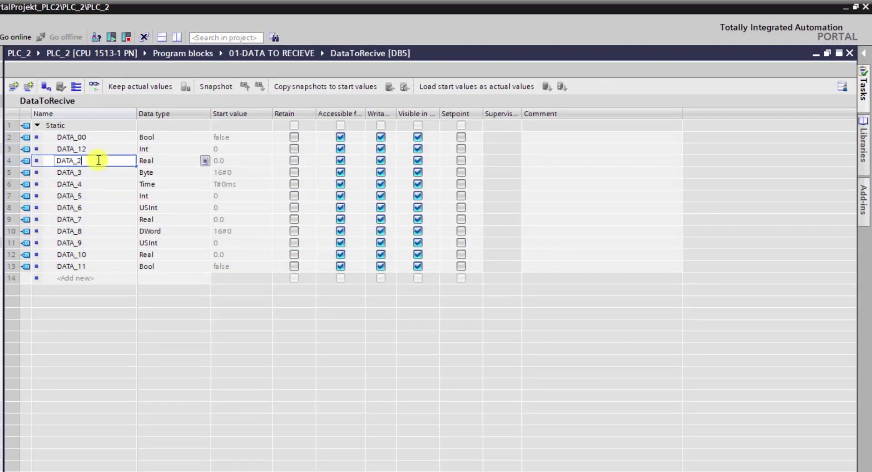
pyautogui.click(98, 172)
pyautogui.click(98, 183)
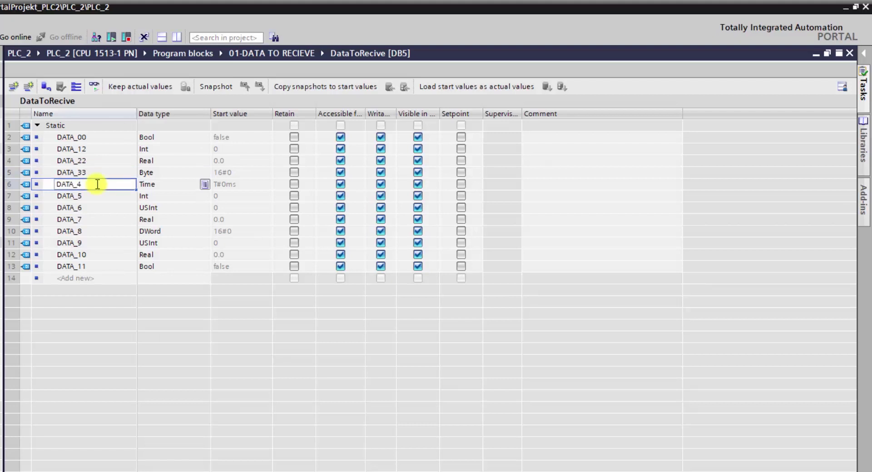
pyautogui.click(91, 196)
pyautogui.write('5')
pyautogui.click(93, 207)
pyautogui.write('6')
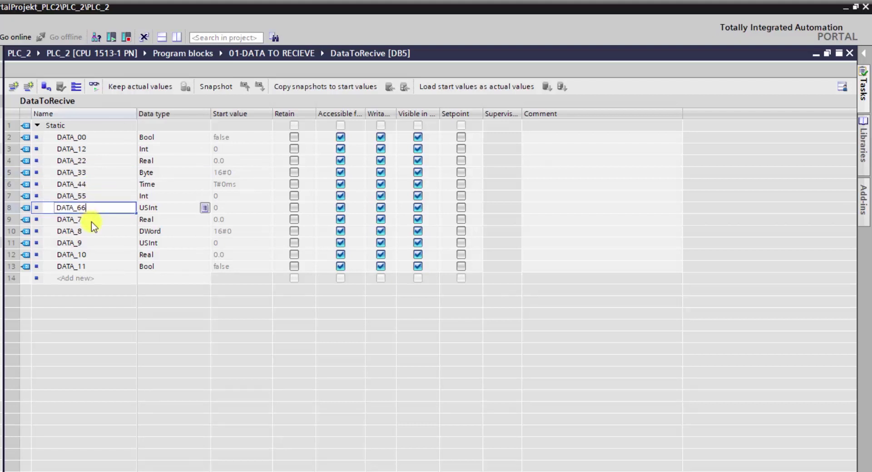
# Rename the last five variables in DataToRecive to DATA_77, DATA_88, DATA_99, DATA_101 and DATA_111.
pyautogui.click(92, 220)
pyautogui.write('7')
pyautogui.click(97, 231)
pyautogui.write('8')
pyautogui.click(99, 244)
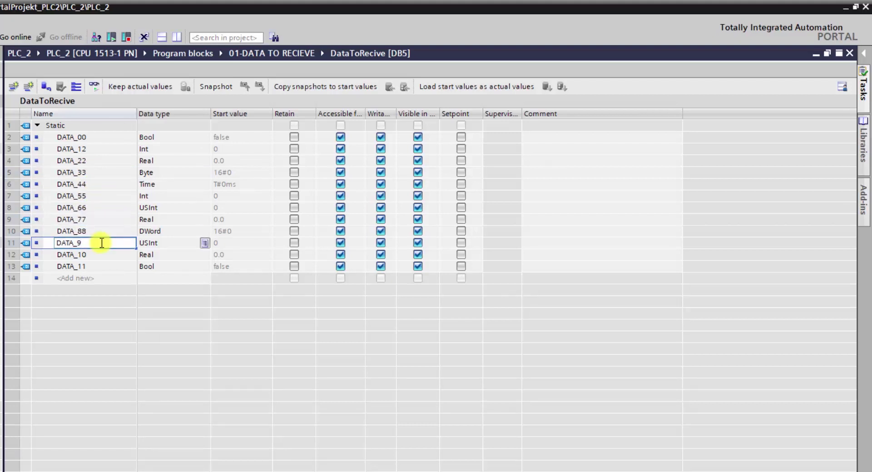
pyautogui.write('9')
pyautogui.click(99, 255)
pyautogui.write('1')
pyautogui.click(100, 266)
pyautogui.write('1')
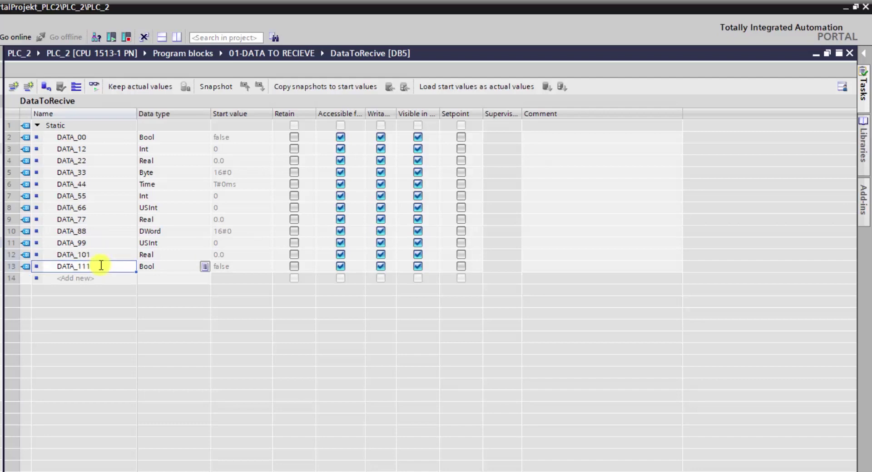
pyautogui.press('Return')
pyautogui.click(93, 212)
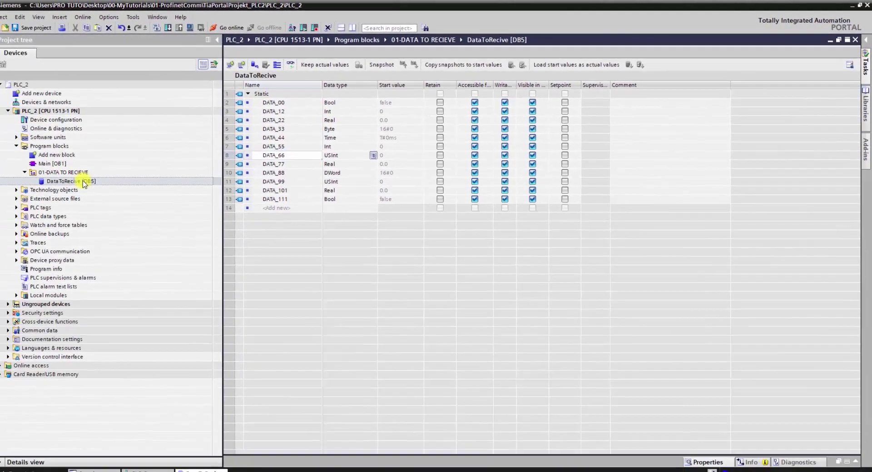
# Disable optimized block access in the attributes of the DataToRecive data block.
pyautogui.rightClick(96, 178)
pyautogui.click(136, 435)
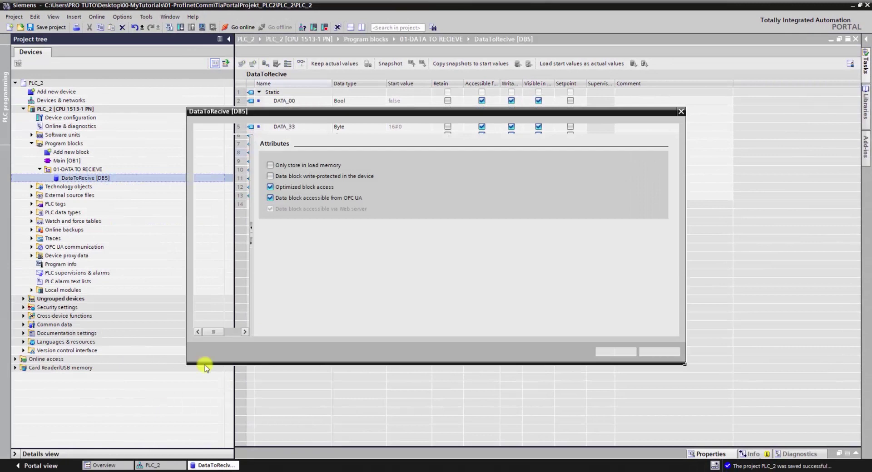
pyautogui.click(270, 187)
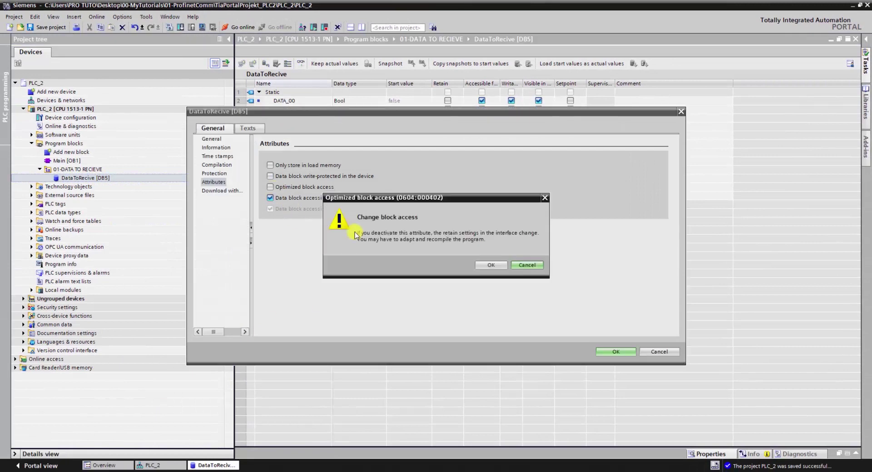
pyautogui.click(488, 267)
pyautogui.click(617, 353)
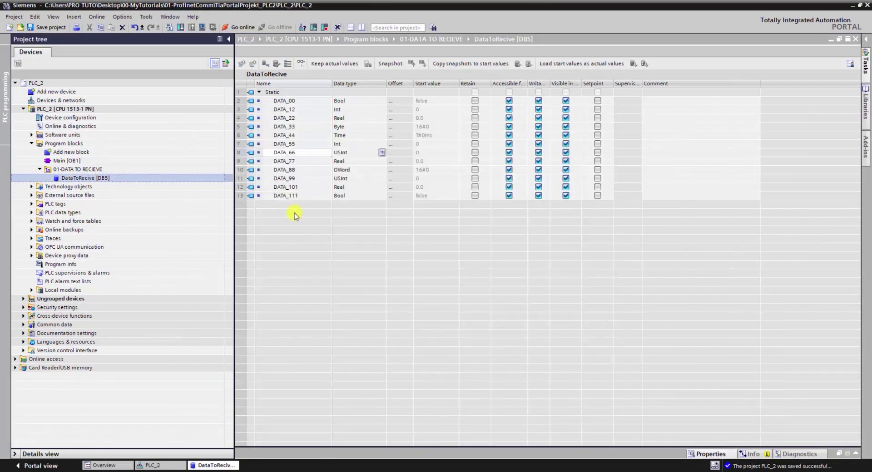
# Open PLC_2's Main [OB1] block and expand the S7 communication instructions.
pyautogui.click(91, 143)
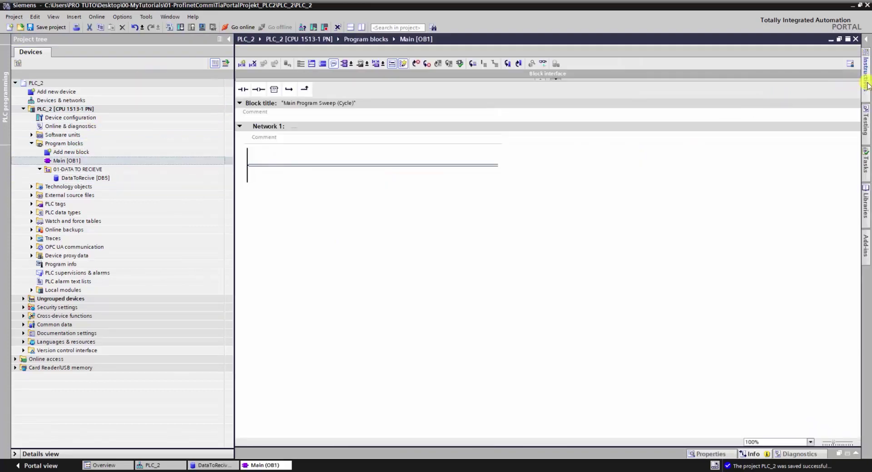
pyautogui.click(867, 84)
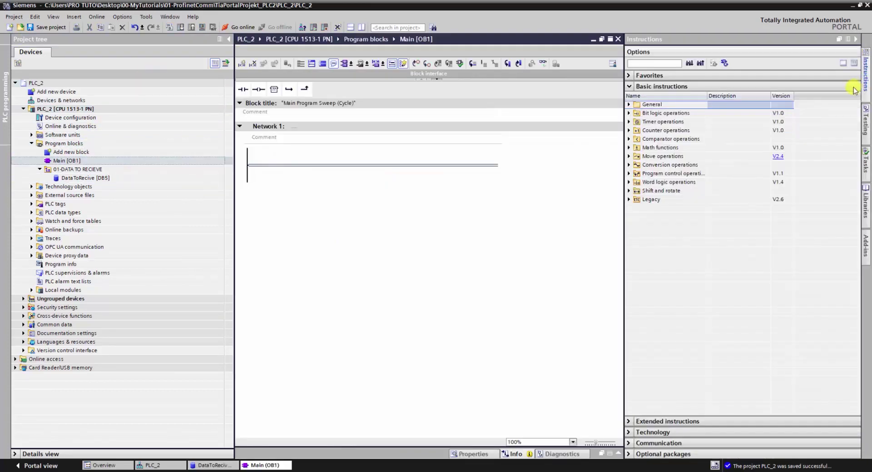
pyautogui.click(634, 87)
pyautogui.click(633, 119)
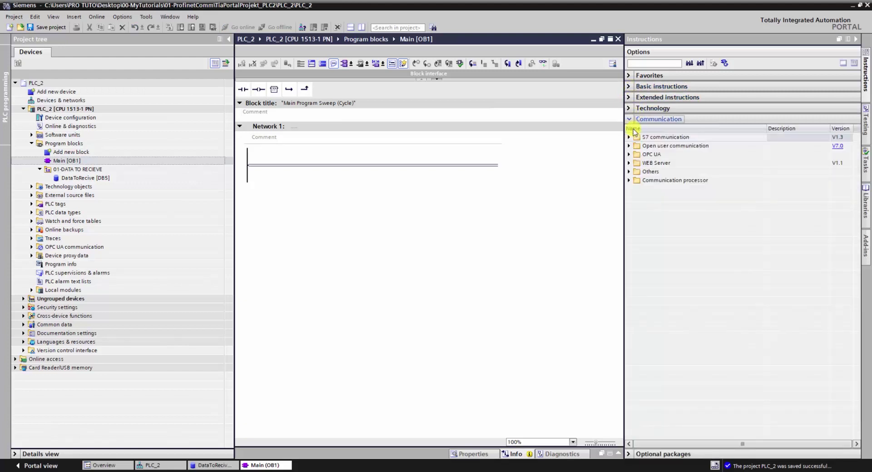
pyautogui.click(629, 137)
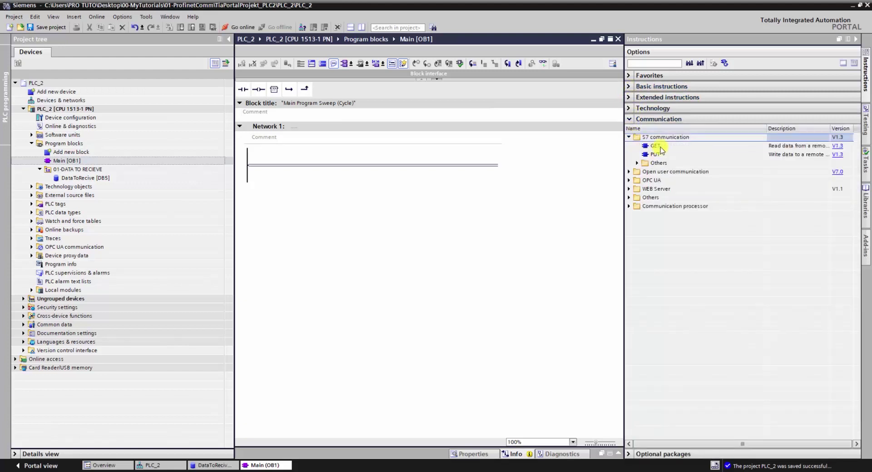
# Insert a GET instruction into Network 1 of Main [OB1] without an instance data block, and delete it again.
pyautogui.moveTo(661, 150); pyautogui.dragTo(426, 164)
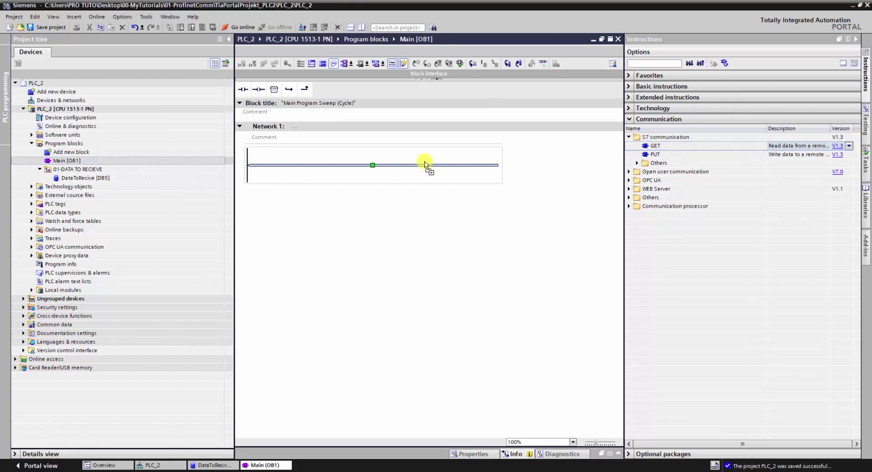
pyautogui.moveTo(426, 164); pyautogui.dragTo(425, 165)
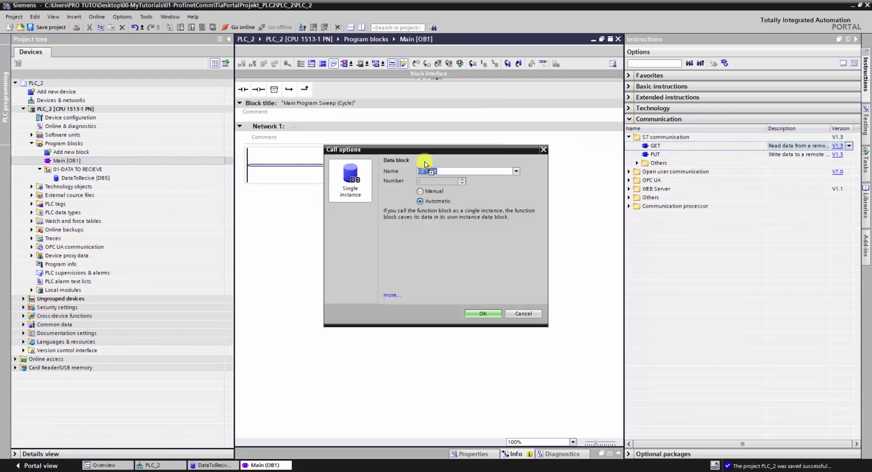
pyautogui.click(523, 313)
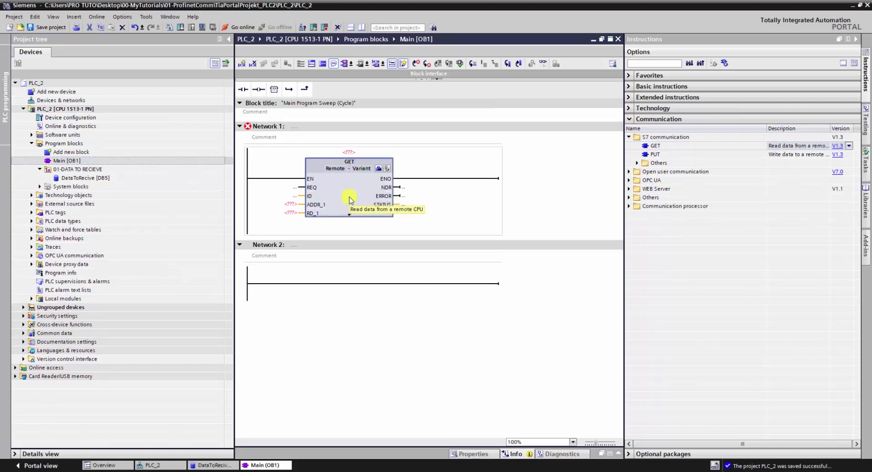
pyautogui.press('Delete')
# Add the comment "We do nothing here !" to Network 1 of PLC_2's Main [OB1].
pyautogui.click(343, 140)
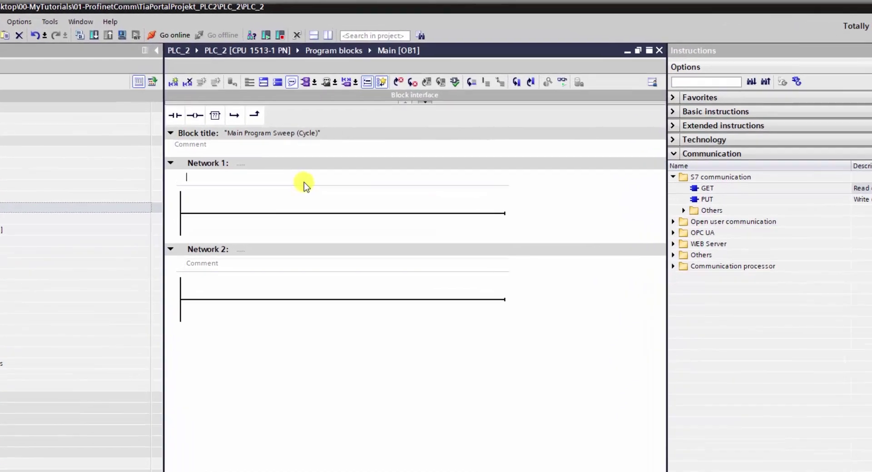
pyautogui.write('We ')
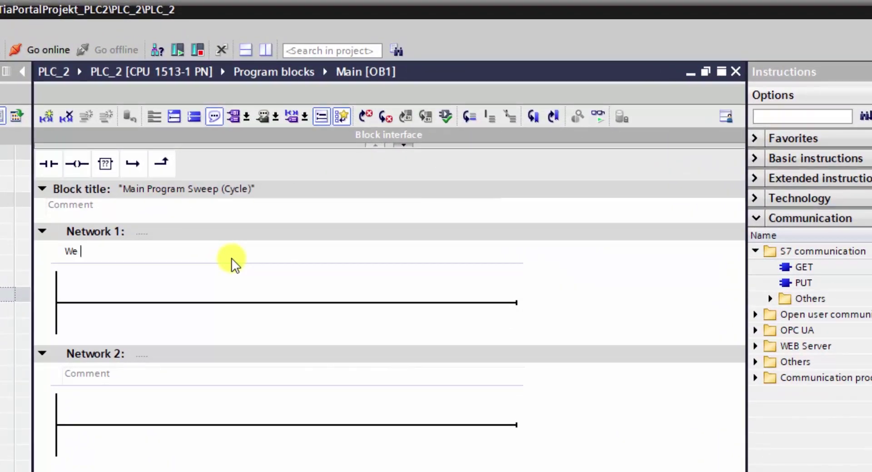
pyautogui.write('do nothin')
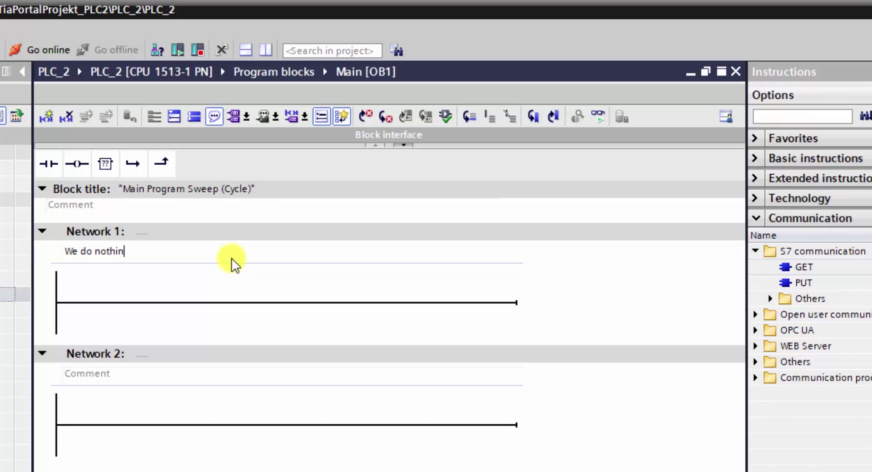
pyautogui.write('g here !')
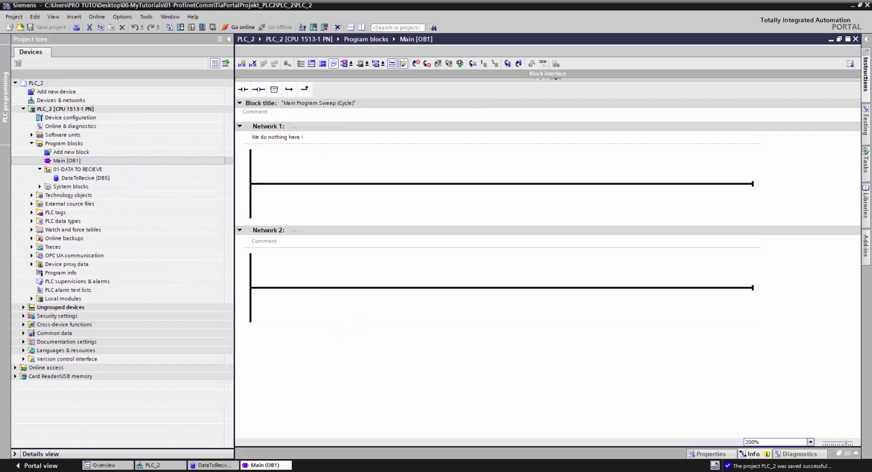
# Switch to the PLC_1 project, show Main [OB1] at 150% zoom and select the PUT block in Network 1.
pyautogui.moveTo(167, 470)
pyautogui.click(139, 452)
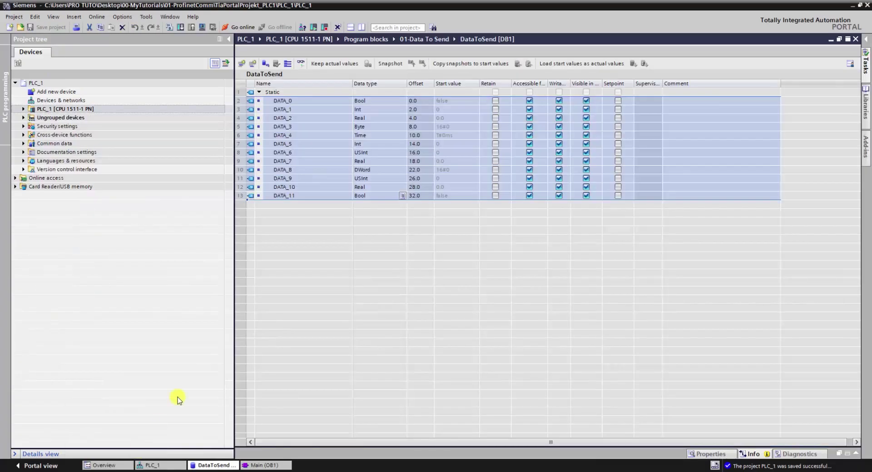
pyautogui.click(277, 465)
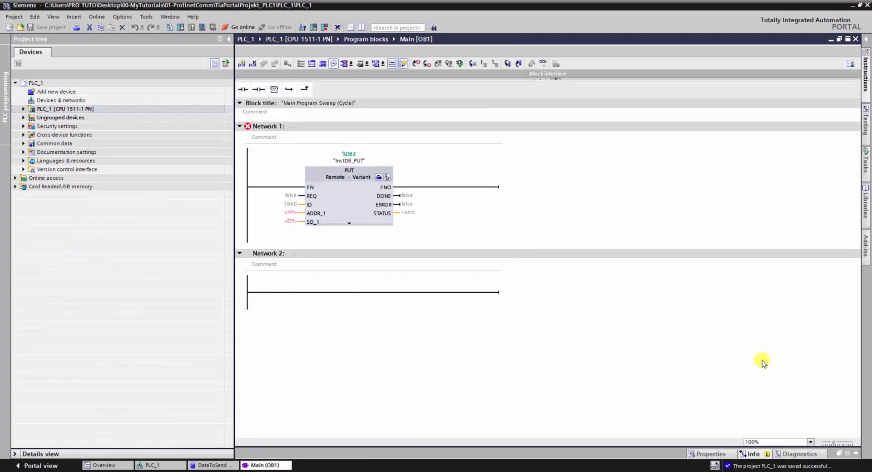
pyautogui.click(811, 442)
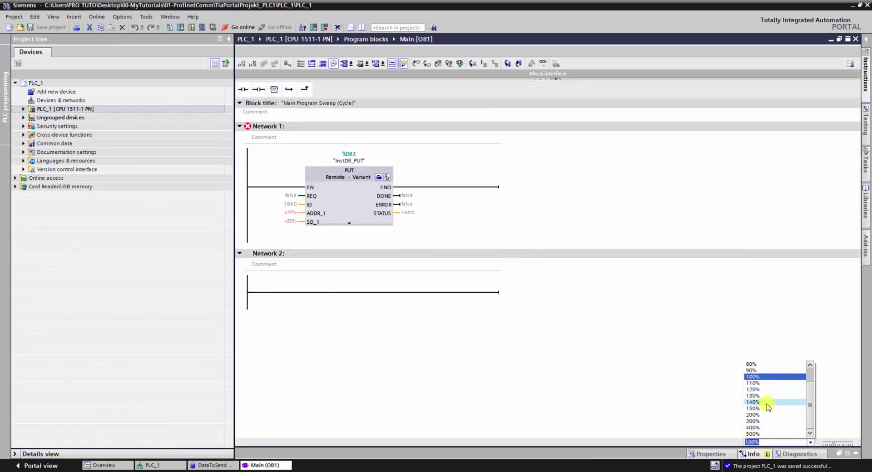
pyautogui.click(766, 404)
pyautogui.click(399, 233)
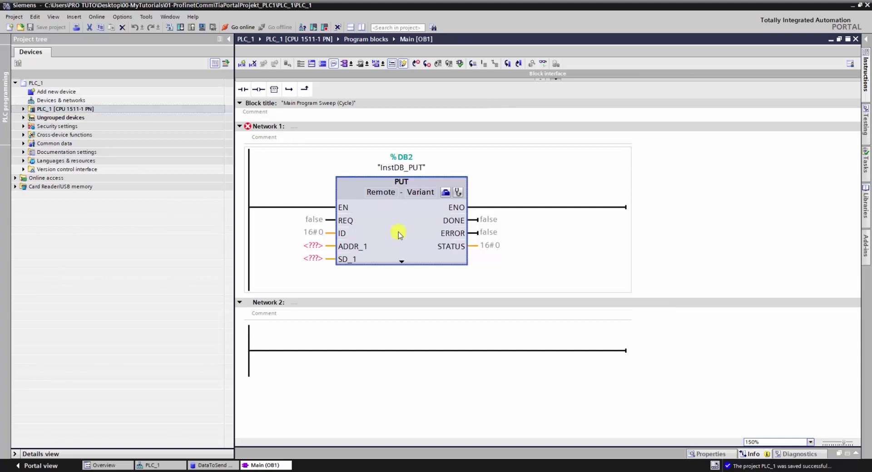
# Configure the PUT block's connection with an unspecified partner at address 192.168.0.2.
pyautogui.click(445, 194)
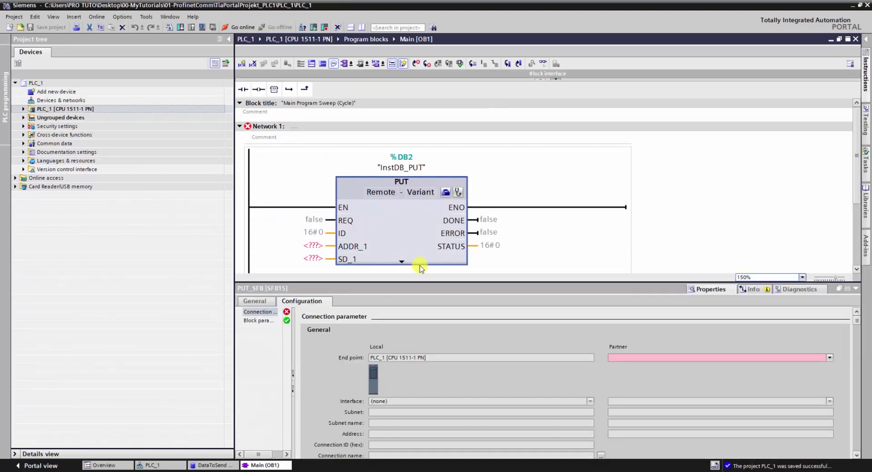
pyautogui.click(432, 358)
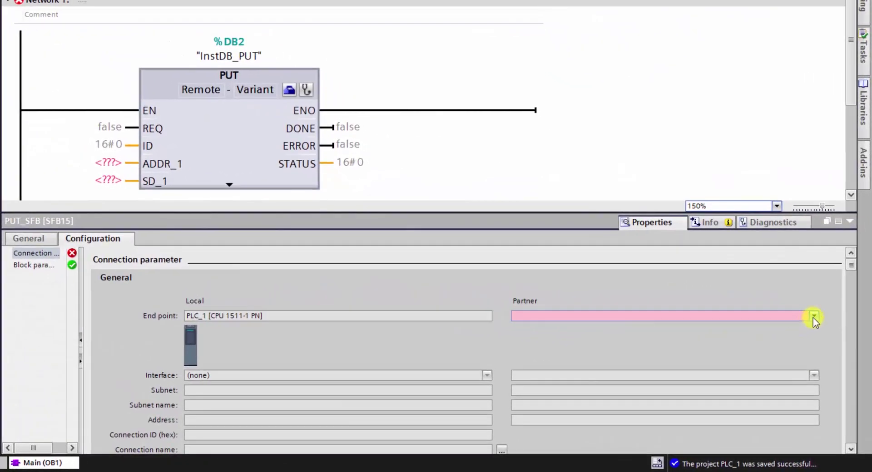
pyautogui.click(821, 339)
pyautogui.click(723, 326)
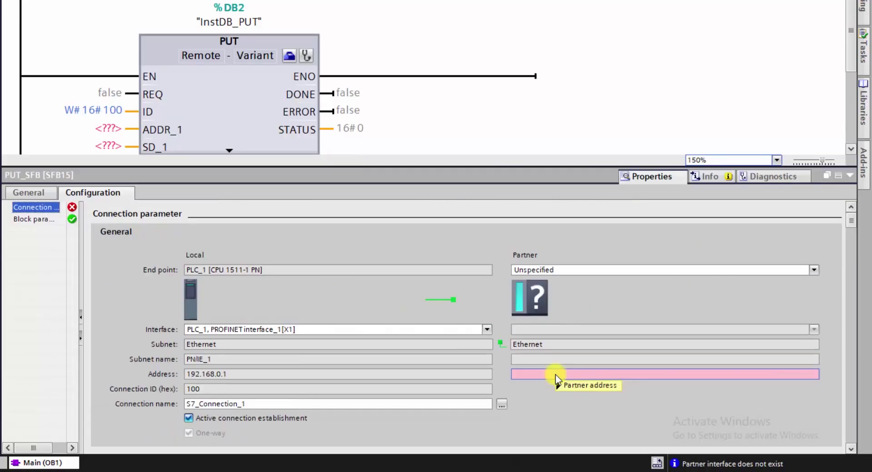
pyautogui.click(556, 374)
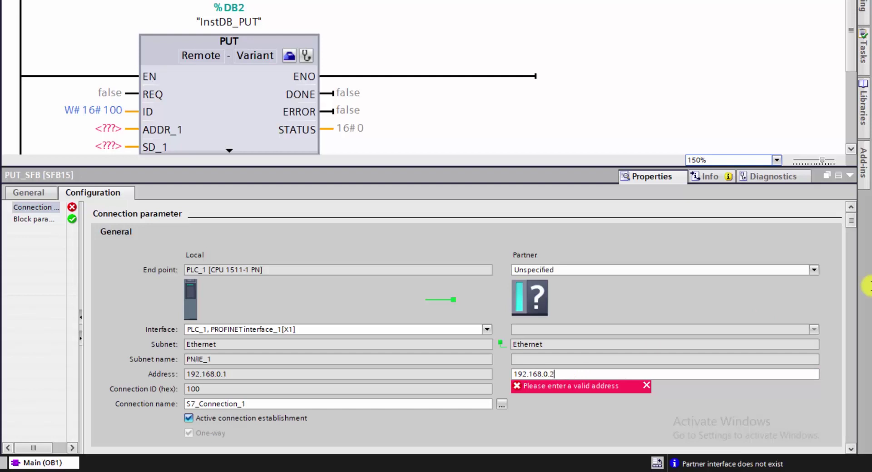
pyautogui.press('Return')
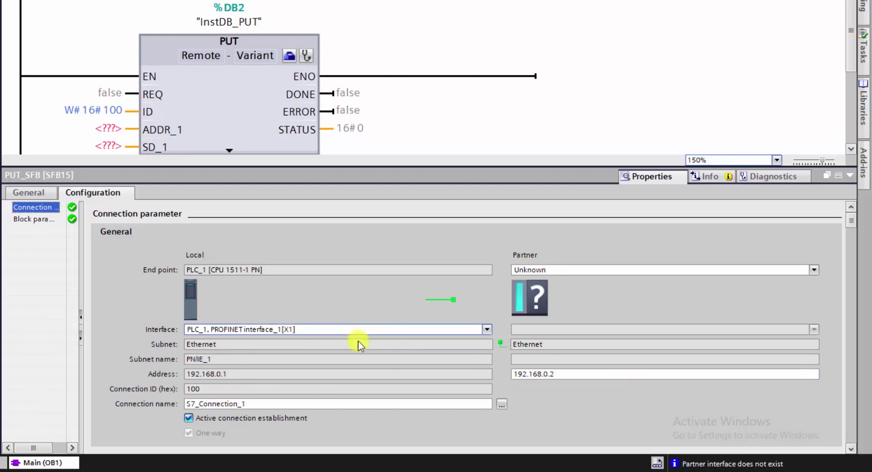
pyautogui.click(315, 404)
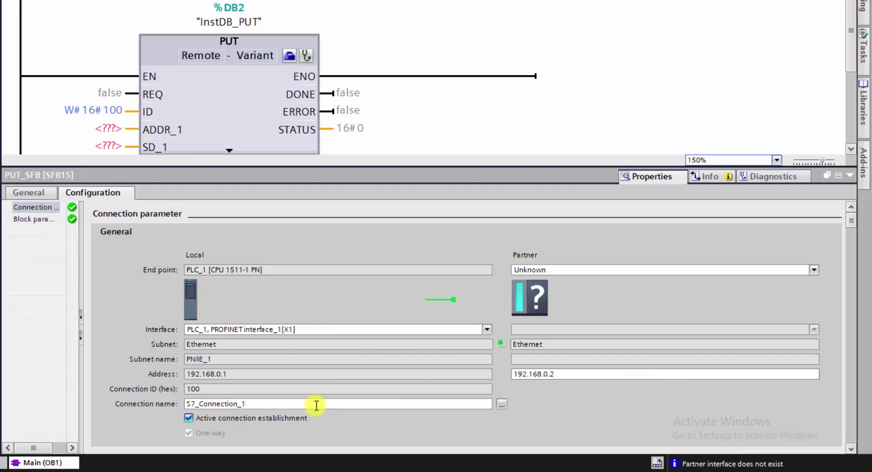
# Open the PUT block's parameters and look up the DataToRecive block's number in the PLC_2 project.
pyautogui.click(28, 219)
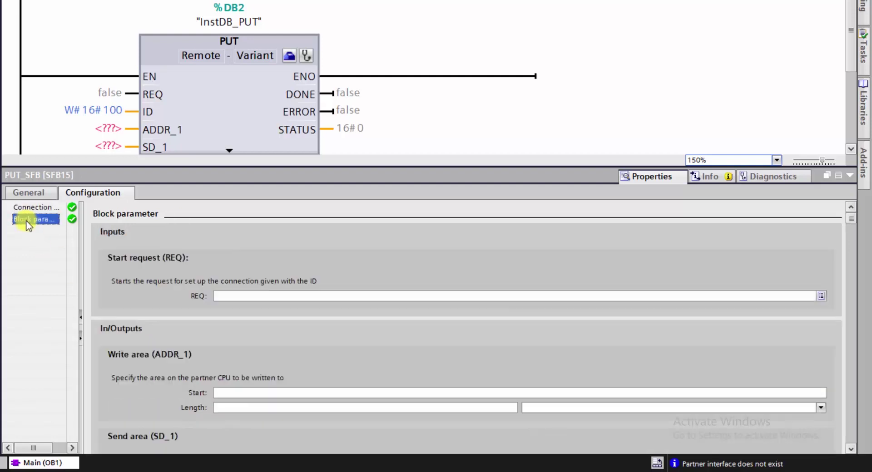
pyautogui.click(257, 296)
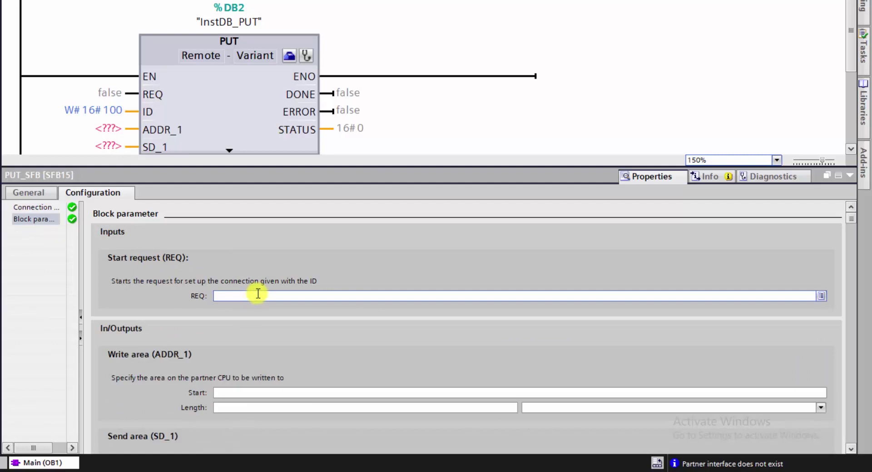
pyautogui.click(272, 393)
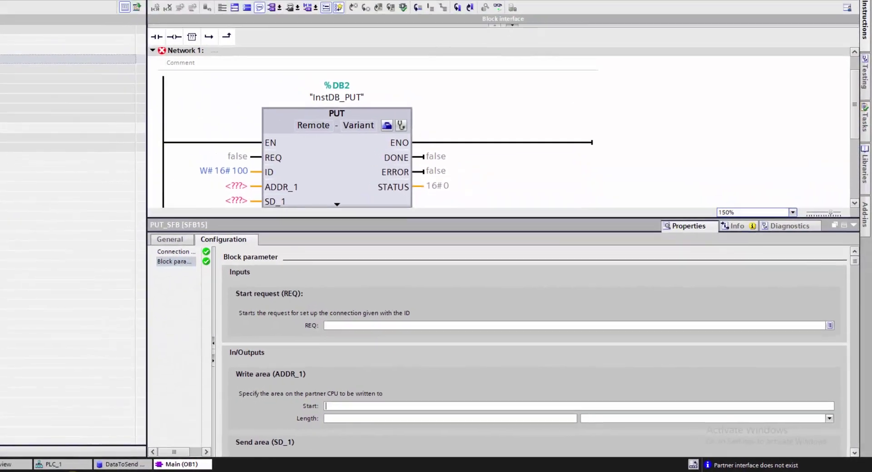
pyautogui.moveTo(167, 471)
pyautogui.click(217, 454)
pyautogui.click(216, 454)
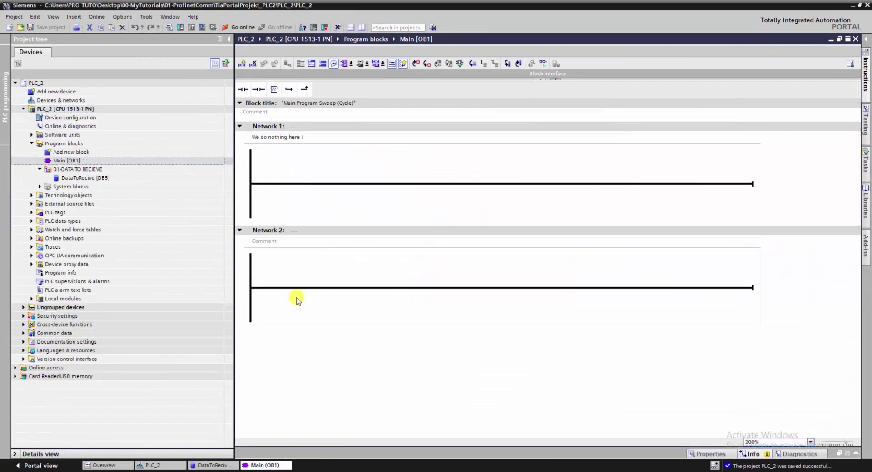
pyautogui.click(109, 178)
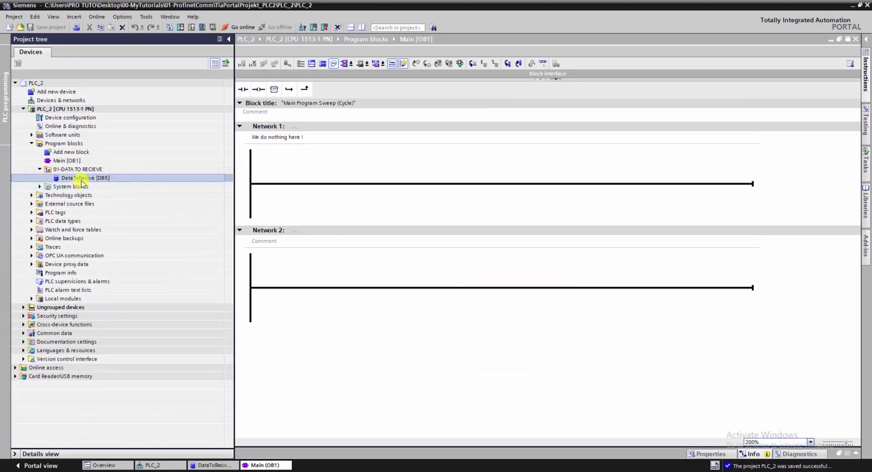
# Back in the PLC_1 project, set the start of PUT's write area (ADDR_1) to DB5.DBX0.0.
pyautogui.moveTo(161, 470)
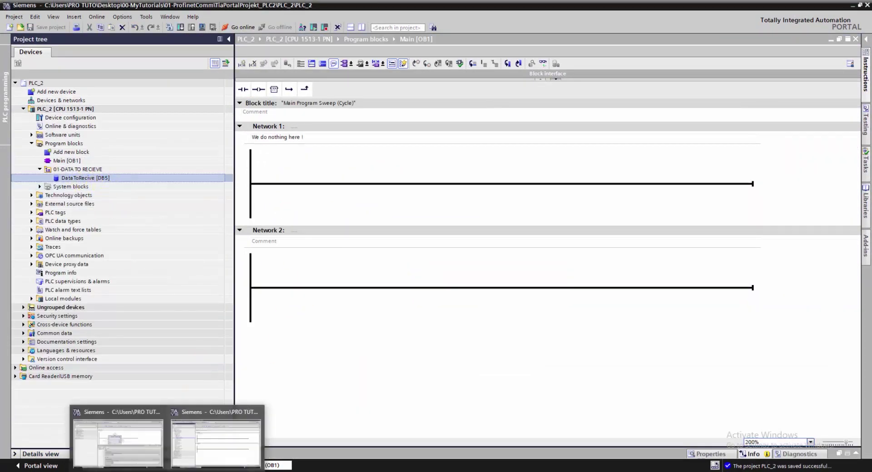
pyautogui.click(142, 449)
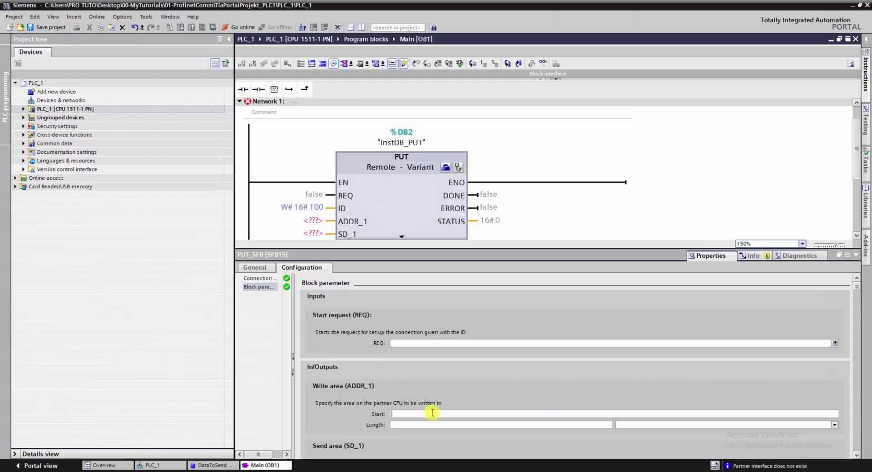
pyautogui.write('db5.')
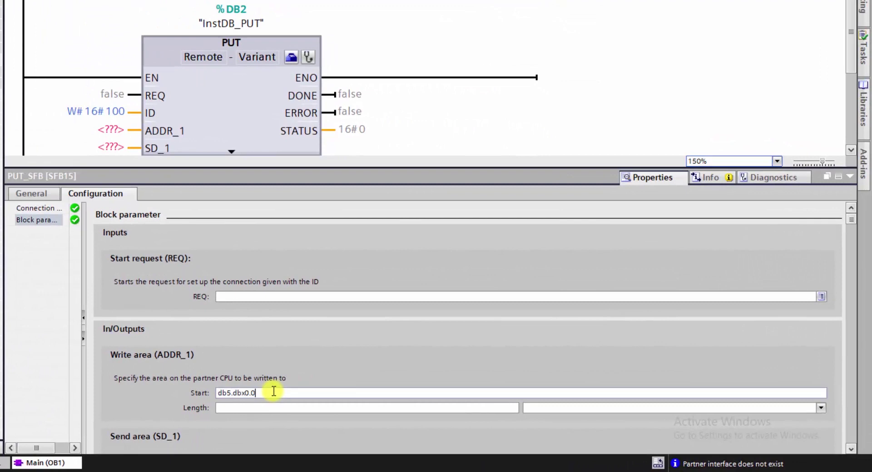
pyautogui.write('dbx0.0')
pyautogui.click(307, 412)
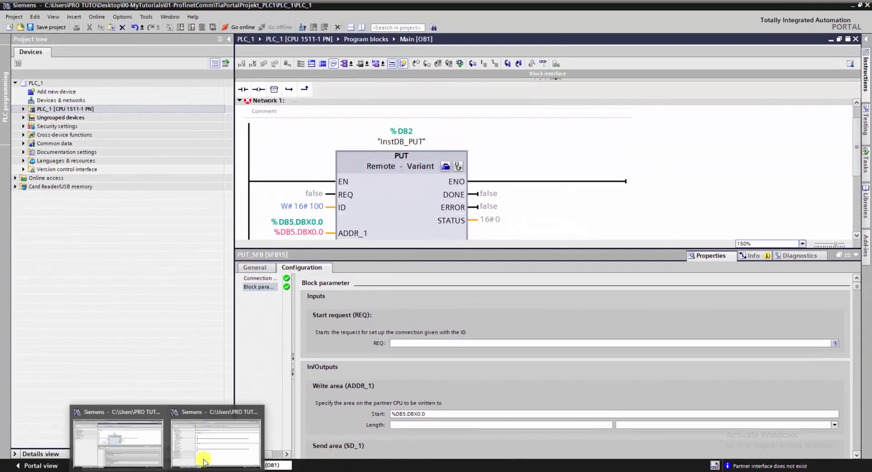
# Check the offset of the last variable, DATA_111, in PLC_2's DataToRecive block.
pyautogui.click(202, 461)
pyautogui.click(219, 465)
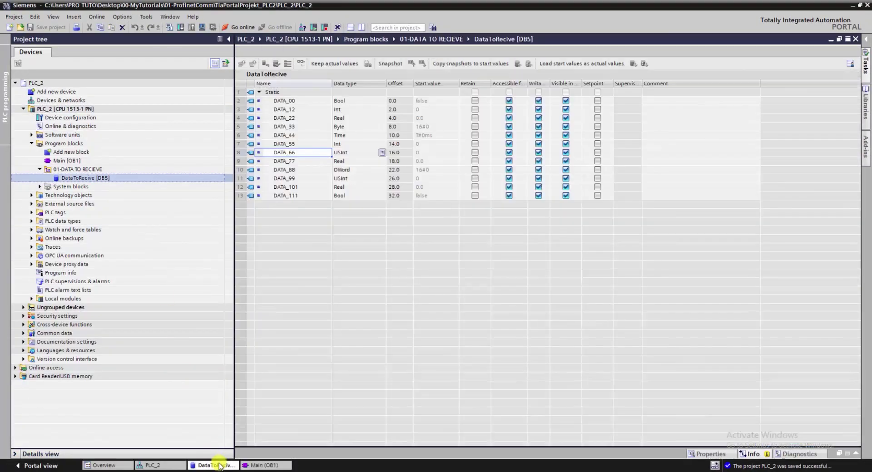
pyautogui.click(239, 195)
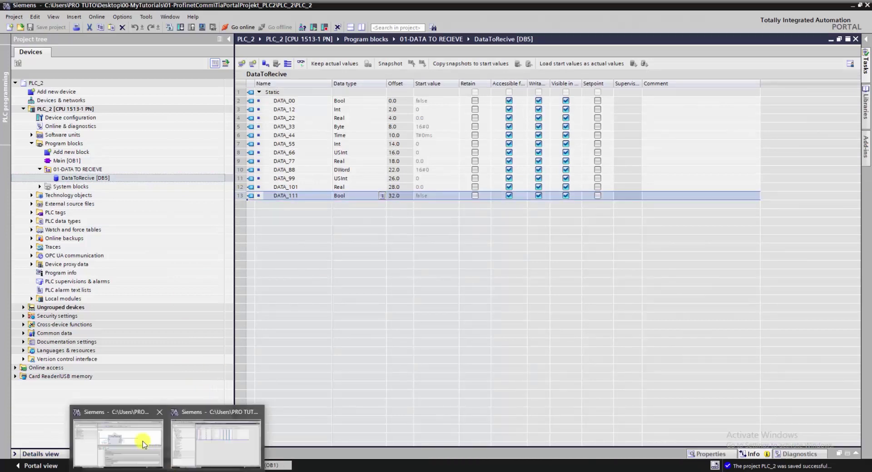
# Set the length of PUT's write area (ADDR_1) in the PLC_1 project to 32 Byte.
pyautogui.click(143, 444)
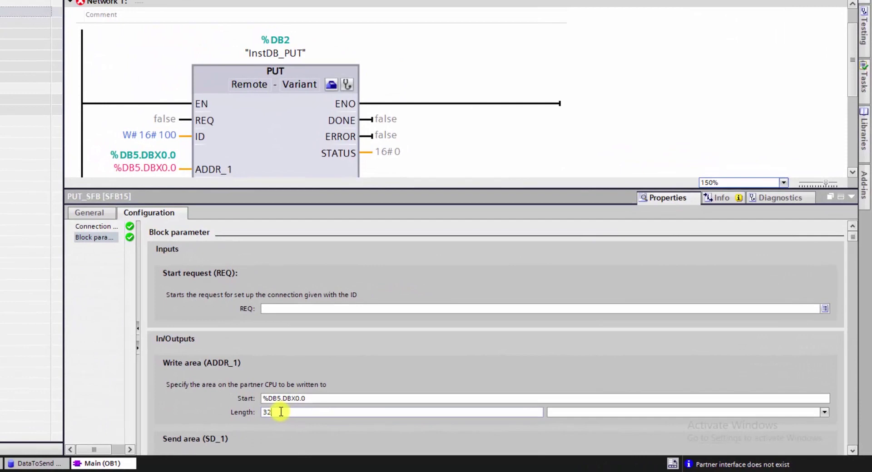
pyautogui.click(281, 412)
pyautogui.write('32')
pyautogui.click(820, 411)
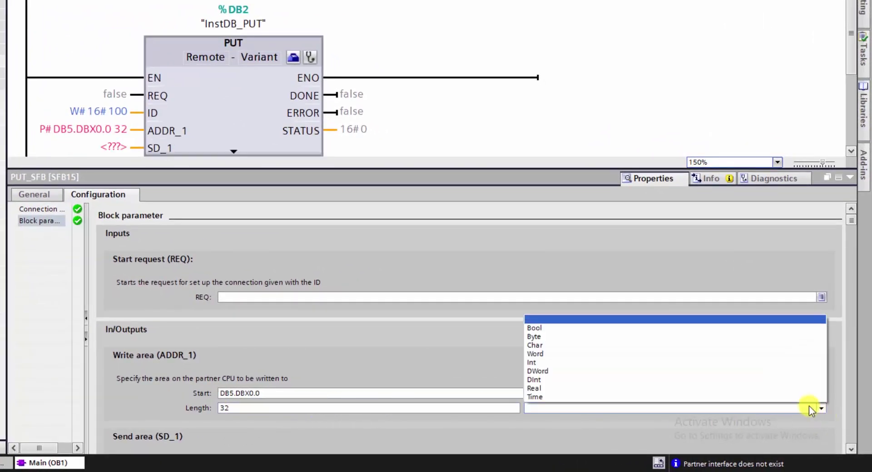
pyautogui.click(534, 337)
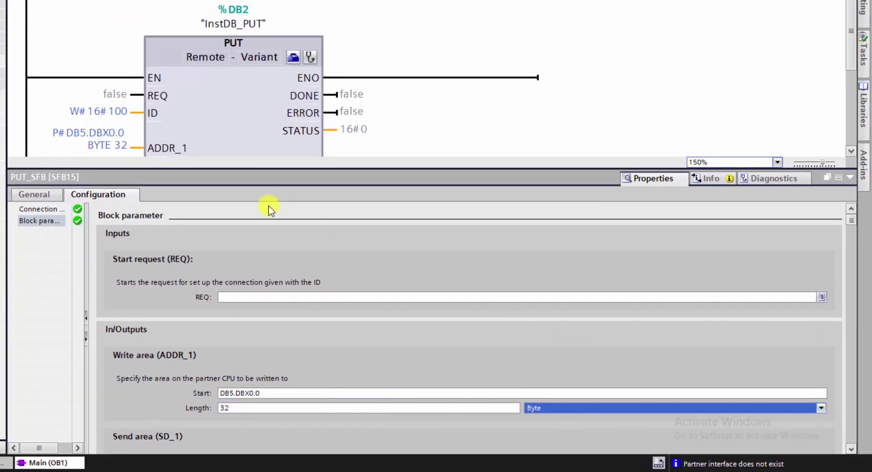
# Look up the number of the DataToSend block in the 01-Data To Send group of PLC_1's program blocks.
pyautogui.click(850, 150)
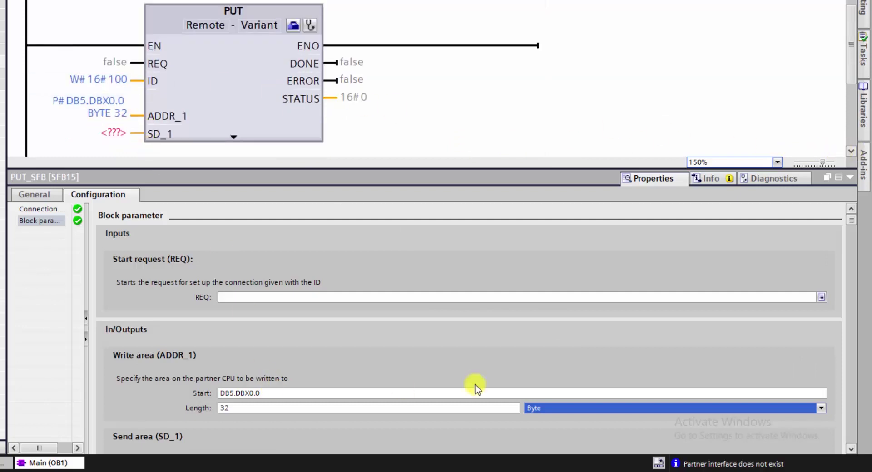
pyautogui.click(850, 449)
pyautogui.scroll(-3, 850, 452)
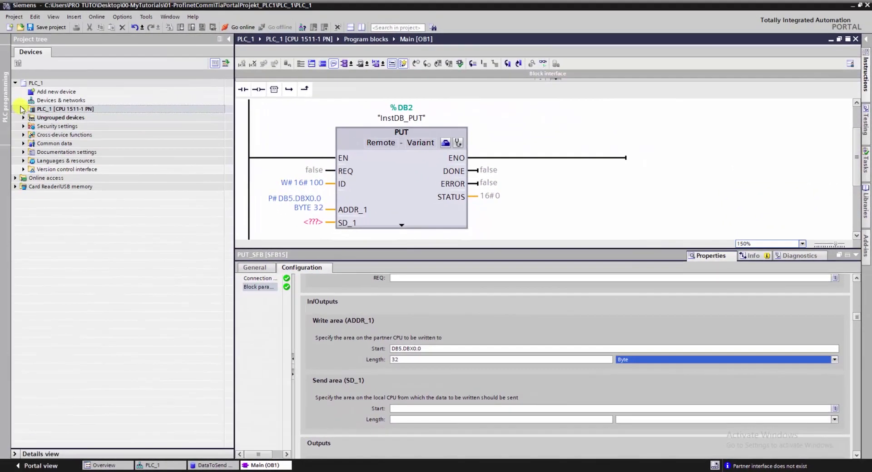
pyautogui.click(23, 109)
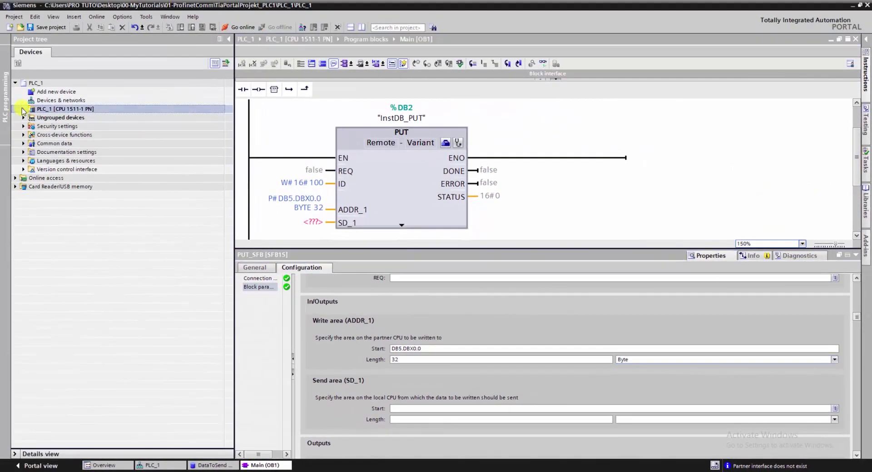
pyautogui.click(31, 143)
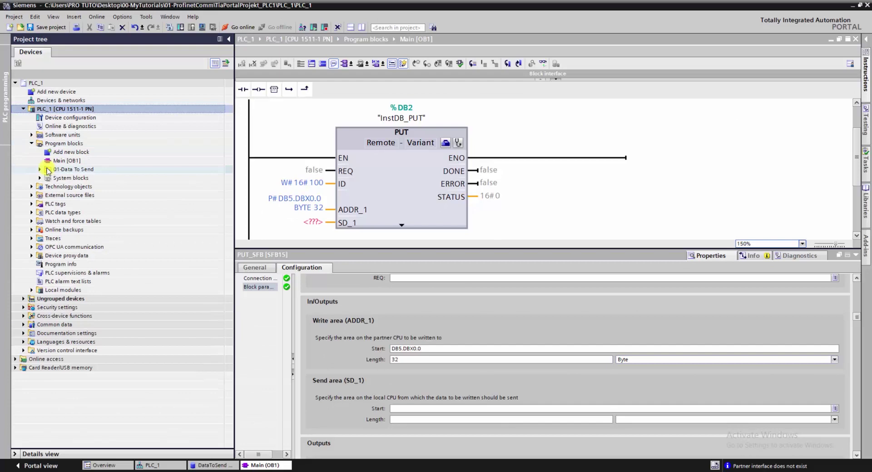
pyautogui.click(45, 168)
pyautogui.click(121, 179)
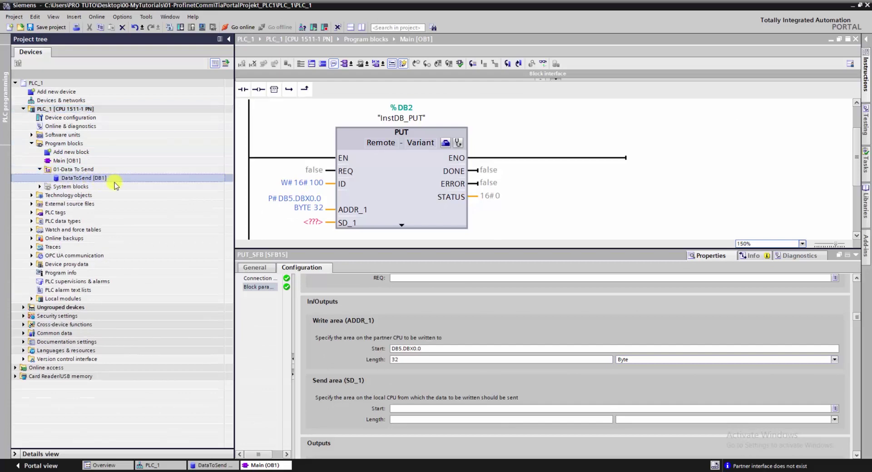
# Try to set the start of PUT's send area (SD_1) to DB1.DBX0.0 in the block parameters.
pyautogui.click(441, 408)
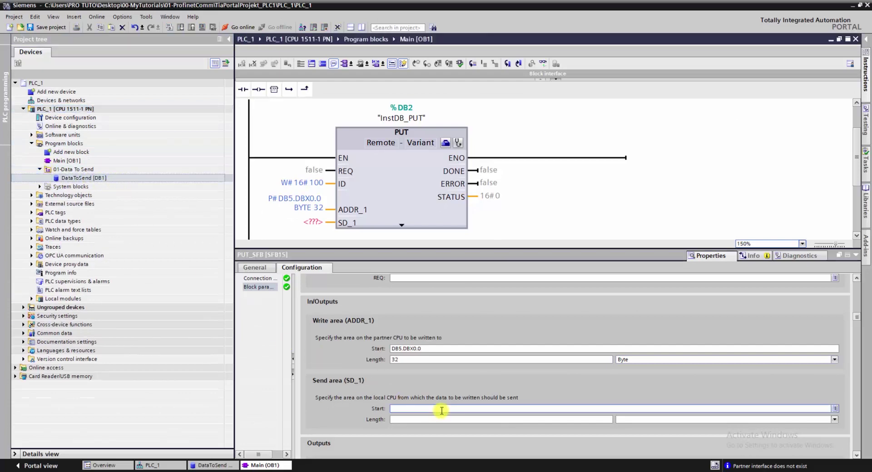
pyautogui.write('db1.dbx0.')
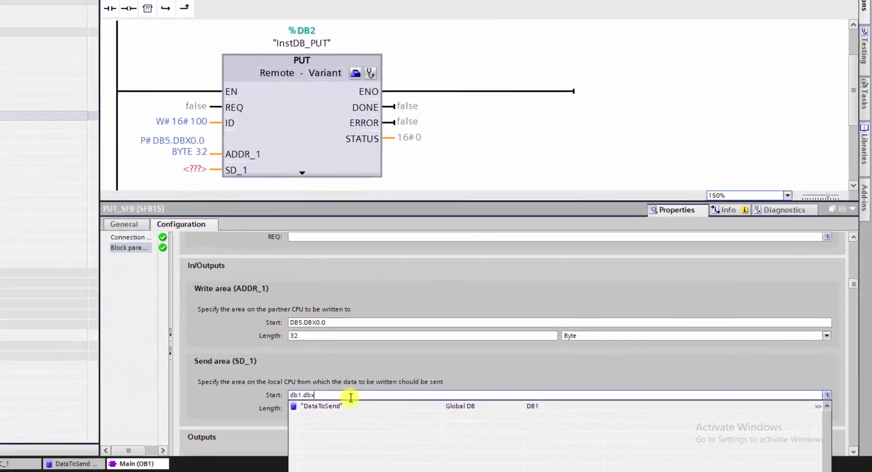
pyautogui.write('0')
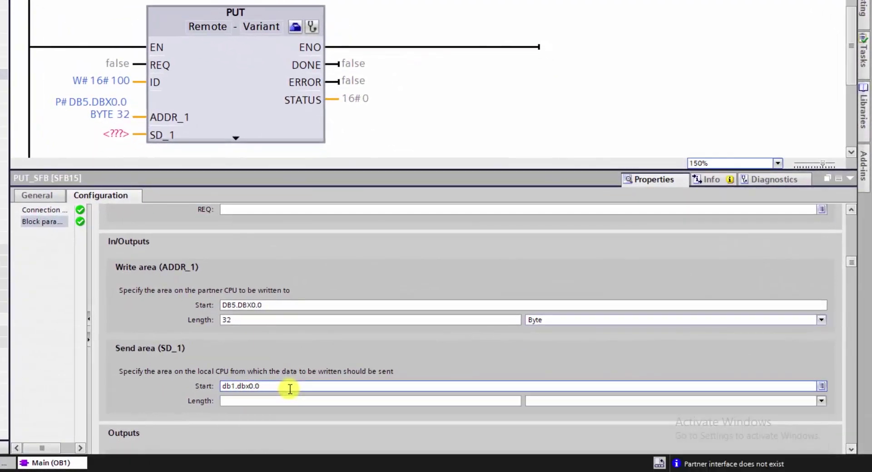
pyautogui.click(295, 400)
# Try to set the length of PUT's send area (SD_1) to 32 Byte.
pyautogui.click(247, 315)
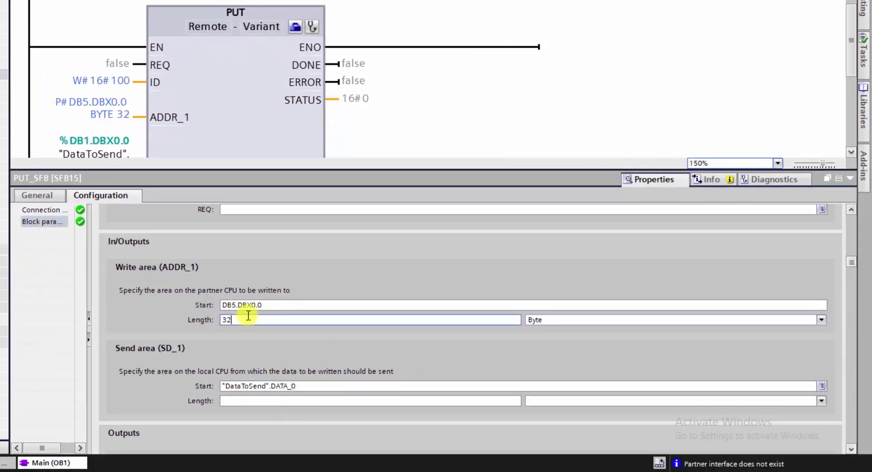
pyautogui.click(248, 401)
pyautogui.write('32')
pyautogui.click(532, 401)
pyautogui.click(545, 428)
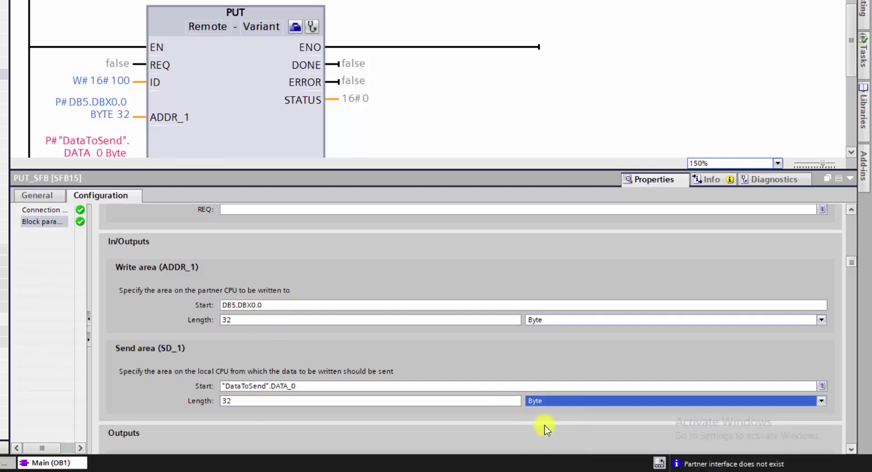
pyautogui.click(395, 402)
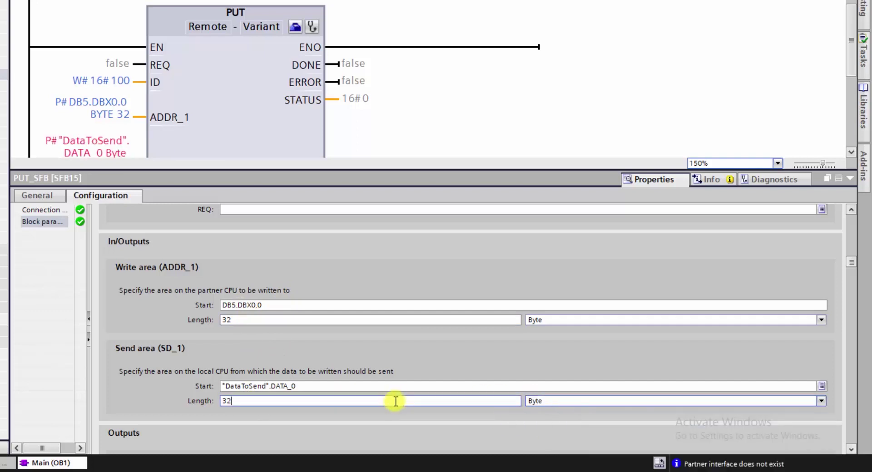
# Replace the operand at PUT's SD_1 input in Network 1 with P#DB1.DBX0.0 BYTE 32 and save the project.
pyautogui.click(849, 179)
pyautogui.click(114, 220)
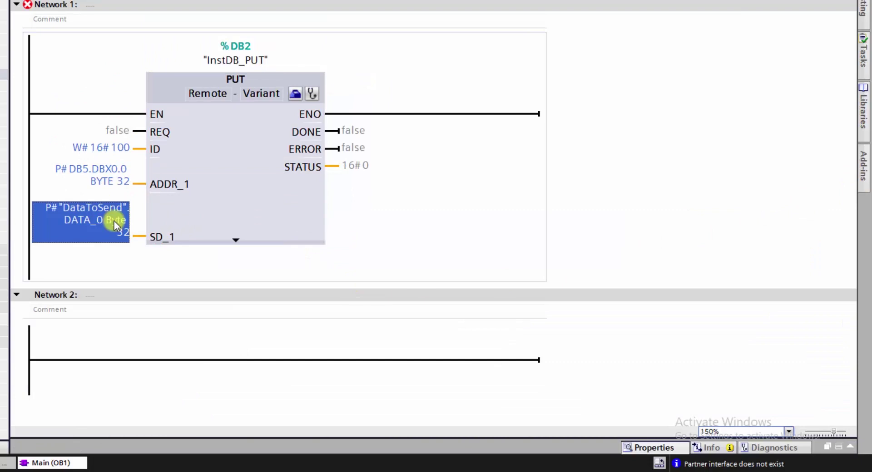
pyautogui.click(114, 220)
pyautogui.write('p#db1.dbx0.0 by')
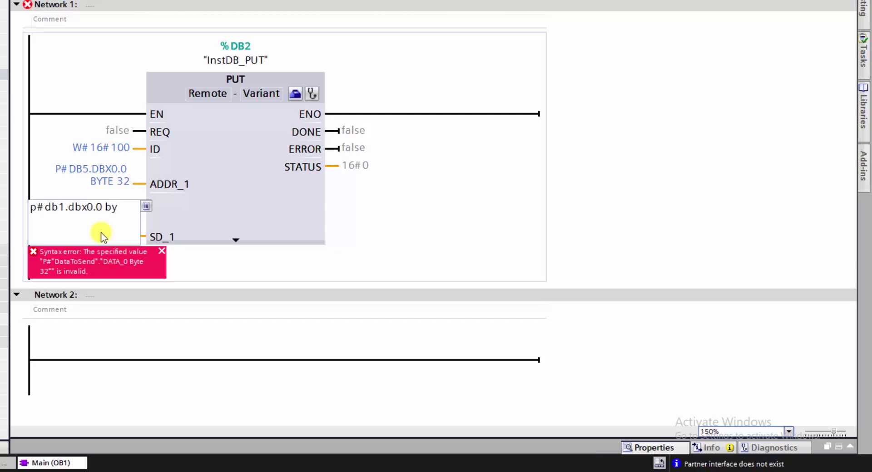
pyautogui.write('32')
pyautogui.press('Return')
pyautogui.hotkey('ctrl', 's')
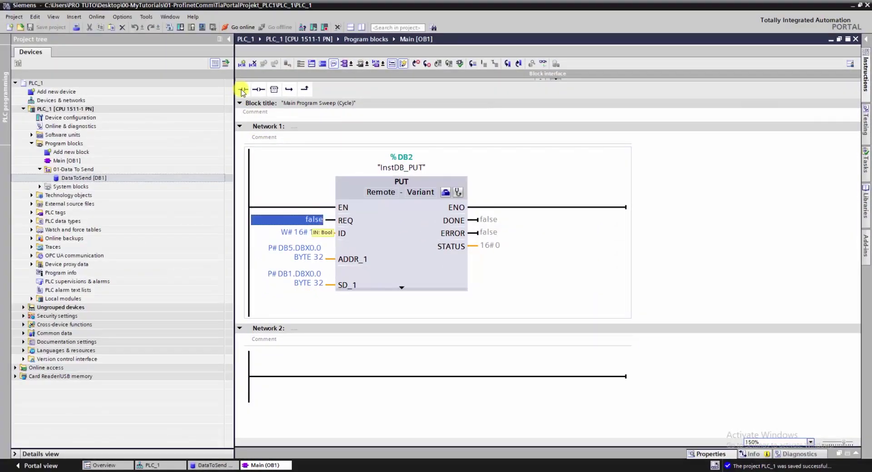
# Insert a normally open contact at the REQ input of the PUT block.
pyautogui.click(243, 89)
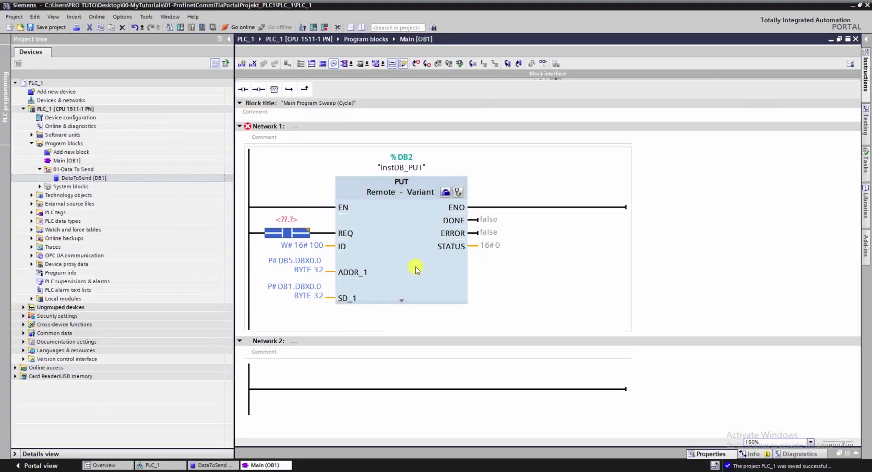
# Enable the clock memory byte in PLC_1's CPU properties and look up the address of the 1 Hz clock bit.
pyautogui.click(122, 110)
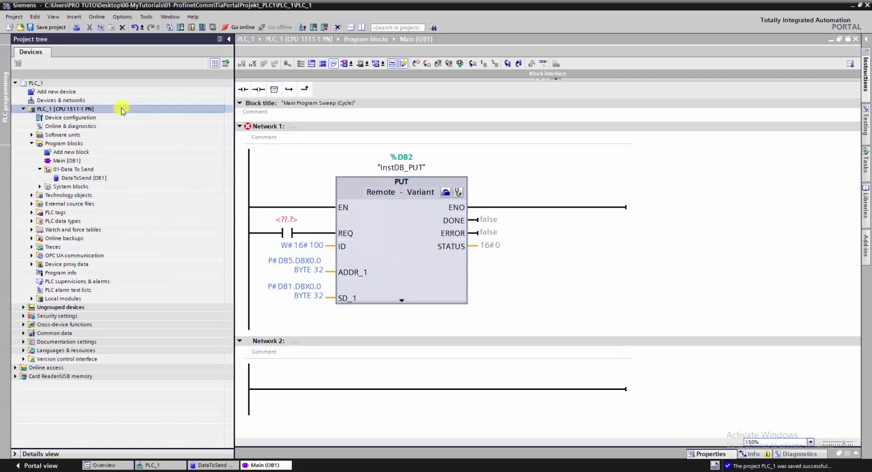
pyautogui.rightClick(121, 110)
pyautogui.click(156, 425)
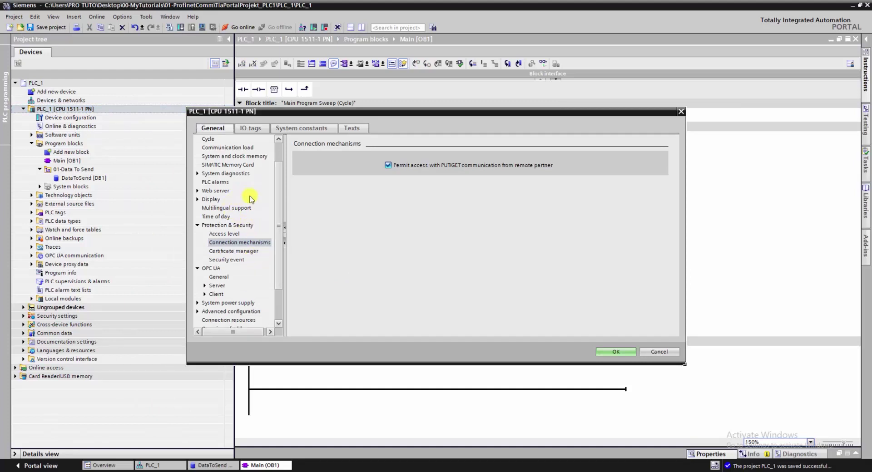
pyautogui.click(234, 156)
pyautogui.click(388, 269)
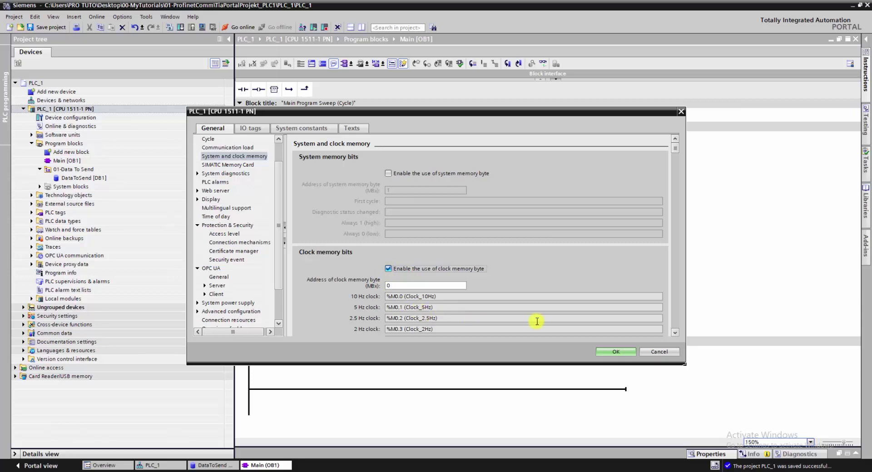
pyautogui.click(675, 333)
pyautogui.scroll(-3, 675, 334)
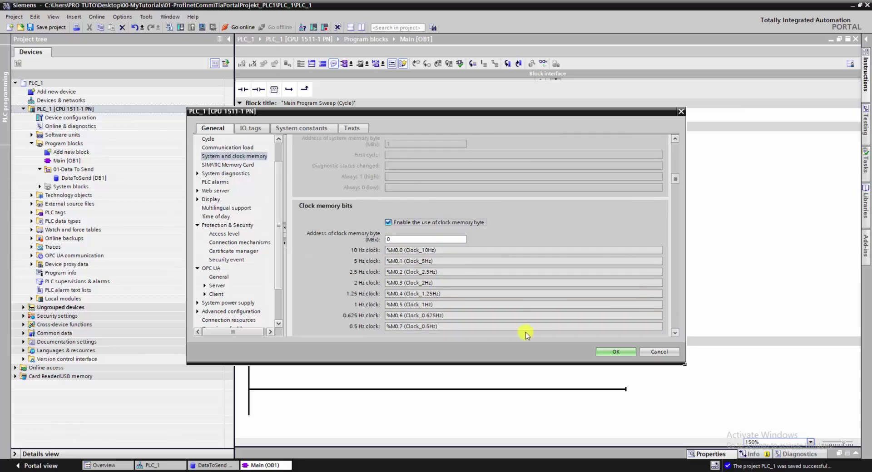
pyautogui.click(386, 303)
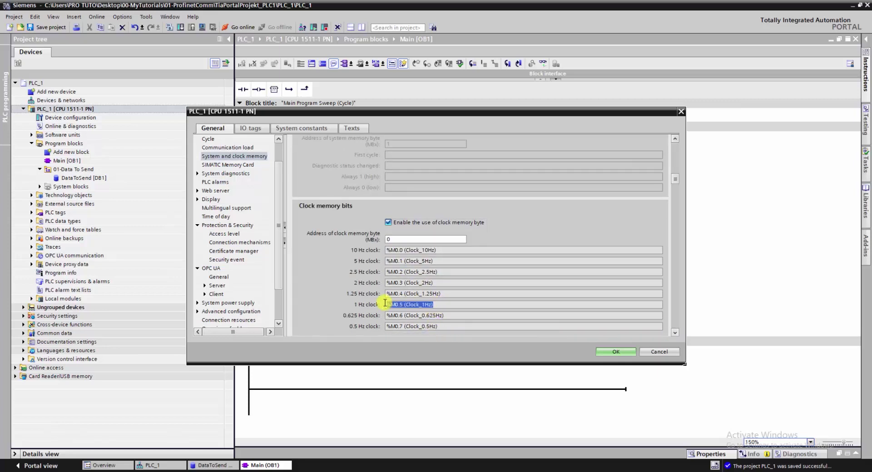
pyautogui.click(614, 354)
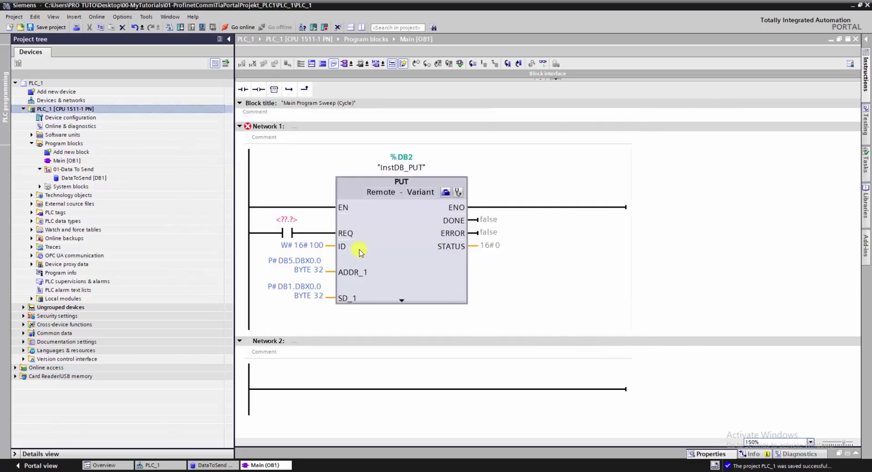
# Assign the Clock_1Hz tag (%M0.5) to the contact at PUT's REQ input and save the project.
pyautogui.click(292, 221)
pyautogui.write('cloc')
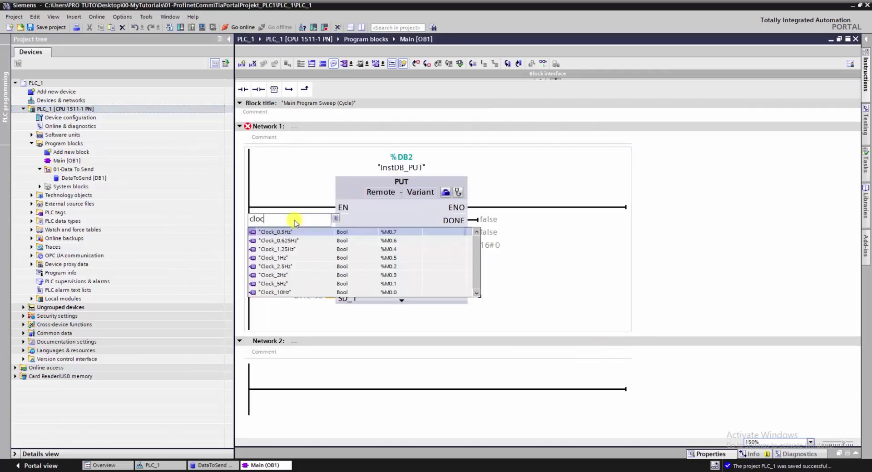
pyautogui.click(311, 258)
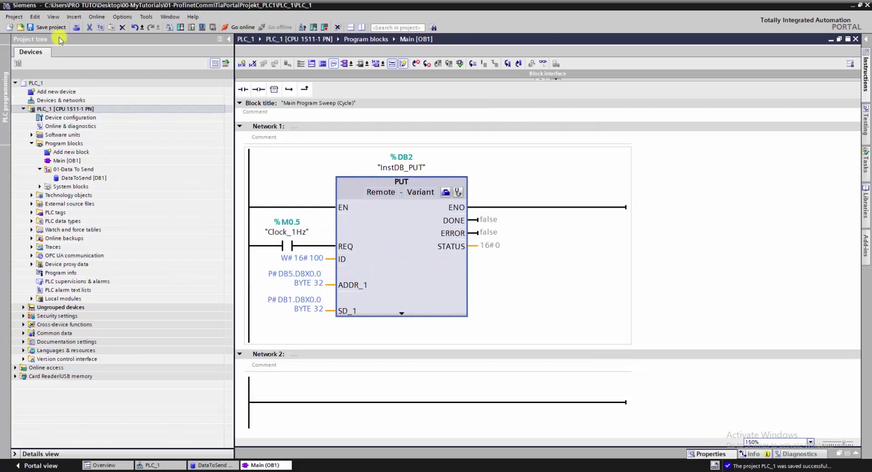
pyautogui.click(46, 27)
pyautogui.click(24, 109)
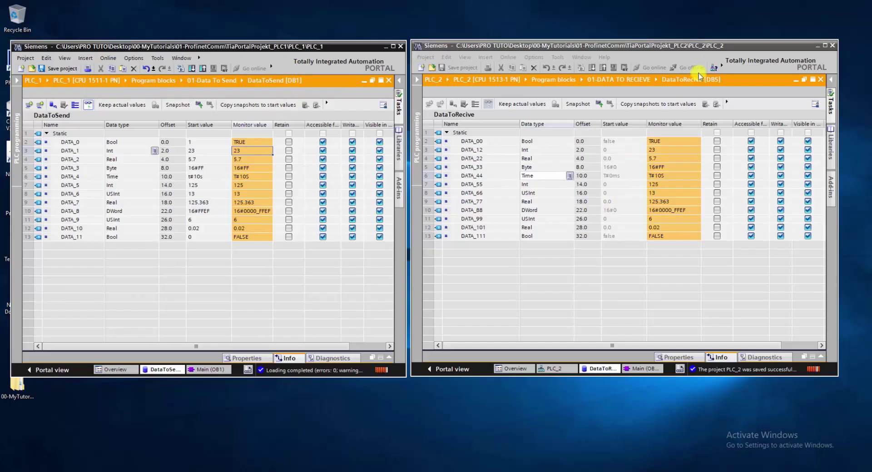
# In PLC_1's online DataToSend block, modify the monitor value of DATA_1 to 156 and toggle DATA_11 to TRUE.
pyautogui.doubleClick(247, 151)
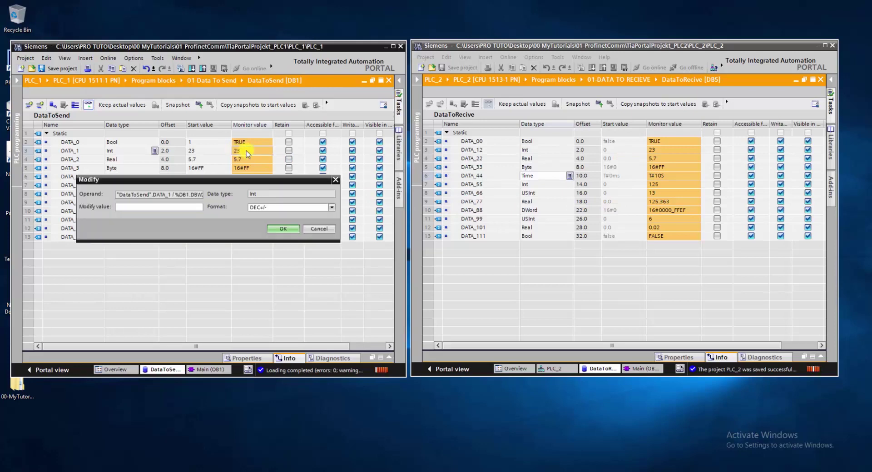
pyautogui.press('Return')
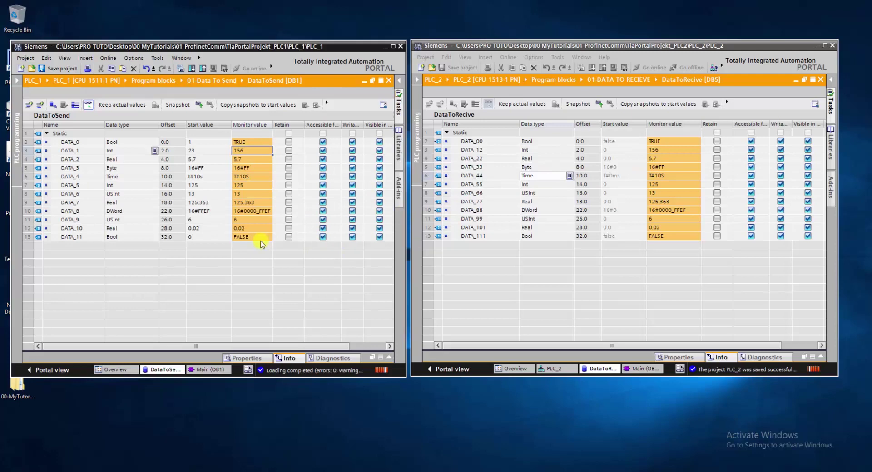
pyautogui.click(262, 238)
pyautogui.click(260, 237)
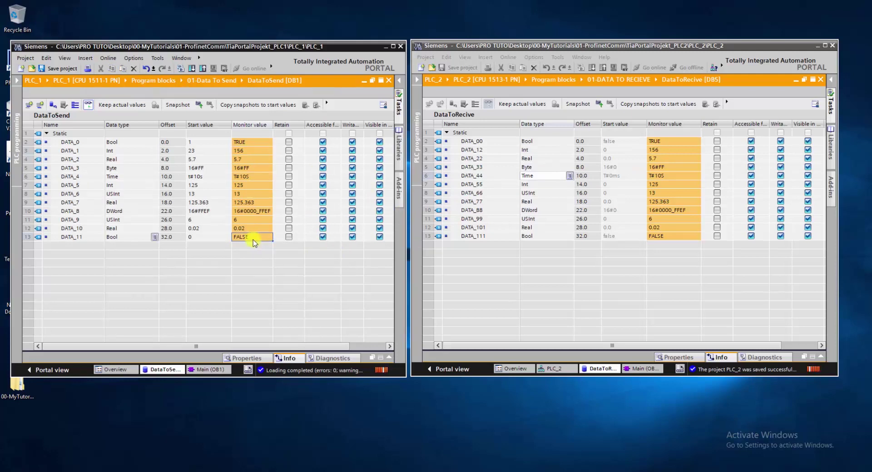
pyautogui.click(252, 229)
pyautogui.doubleClick(252, 238)
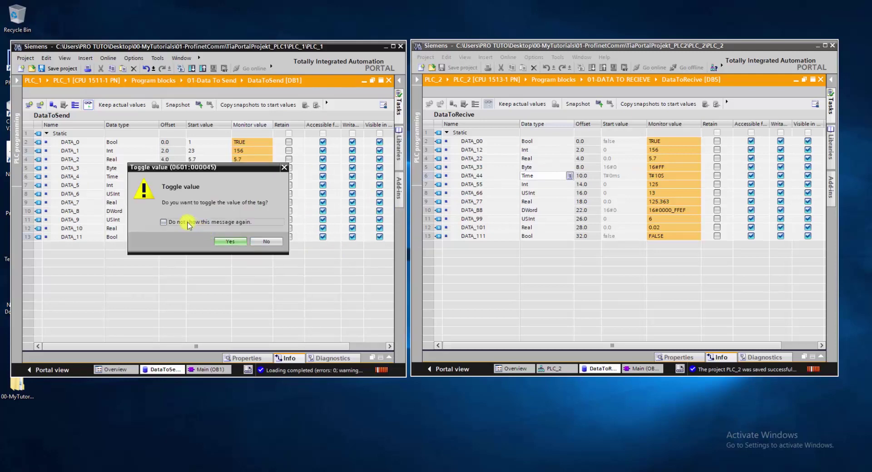
pyautogui.click(231, 242)
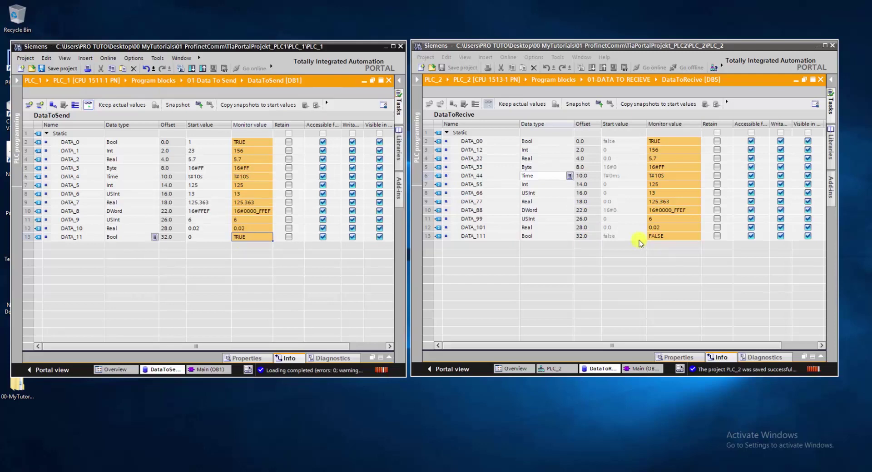
# Modify the monitor value of DATA_10 in DataToSend to 0.0003 and toggle DATA_11 back to FALSE.
pyautogui.doubleClick(257, 230)
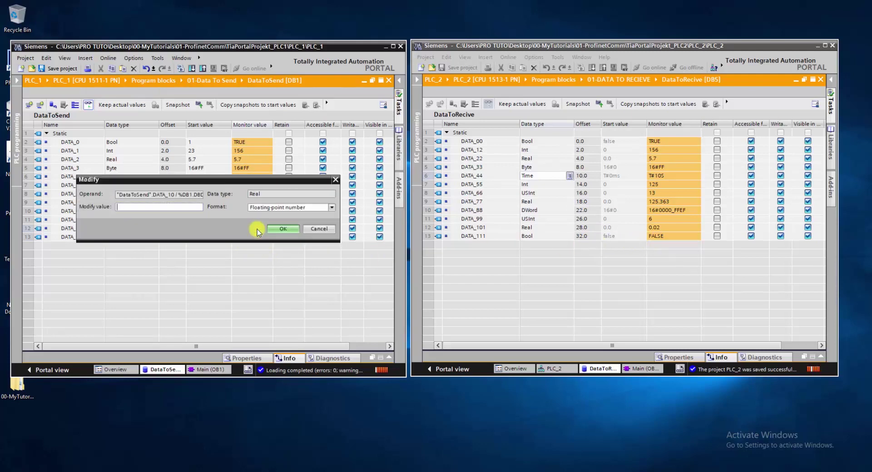
pyautogui.write('0.0003')
pyautogui.press('Return')
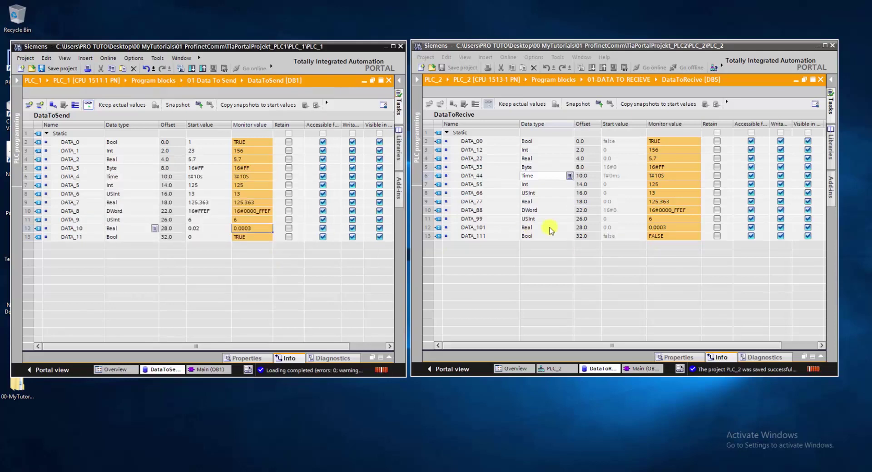
pyautogui.click(254, 237)
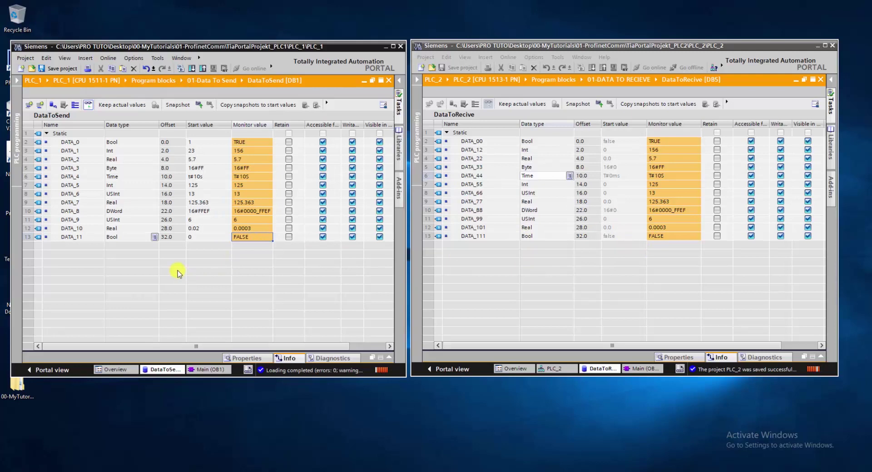
# Save the PLC_1 project and show its project tree.
pyautogui.click(59, 69)
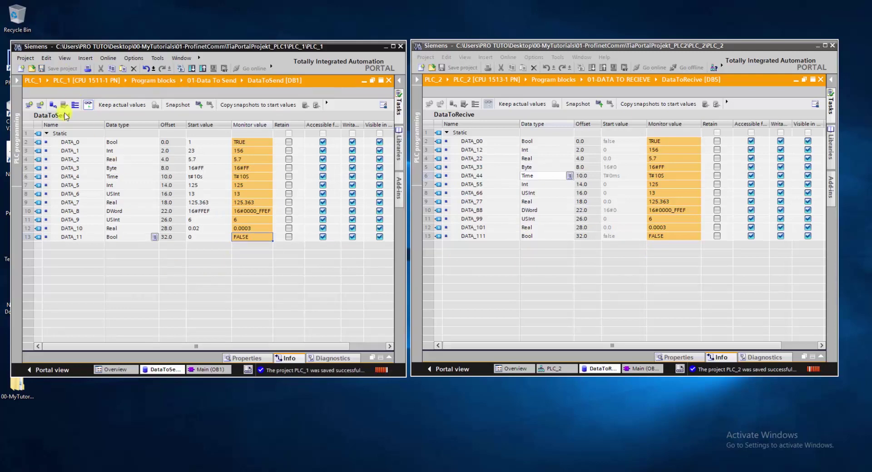
pyautogui.click(18, 84)
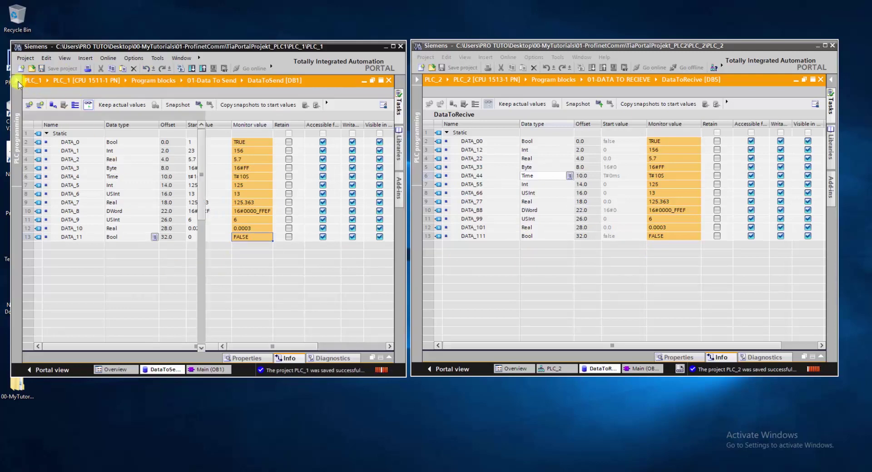
# In PLC_1's Main [OB1], set the PUT block's ADDR_1 parameter to P#DB5.DBX0.0 BYTE 33.
pyautogui.click(212, 369)
pyautogui.scroll(-2, 244, 264)
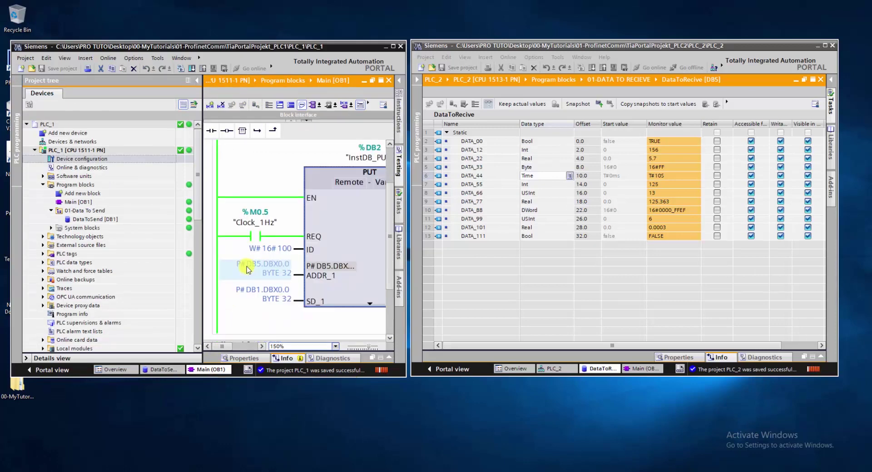
pyautogui.doubleClick(275, 276)
pyautogui.click(275, 275)
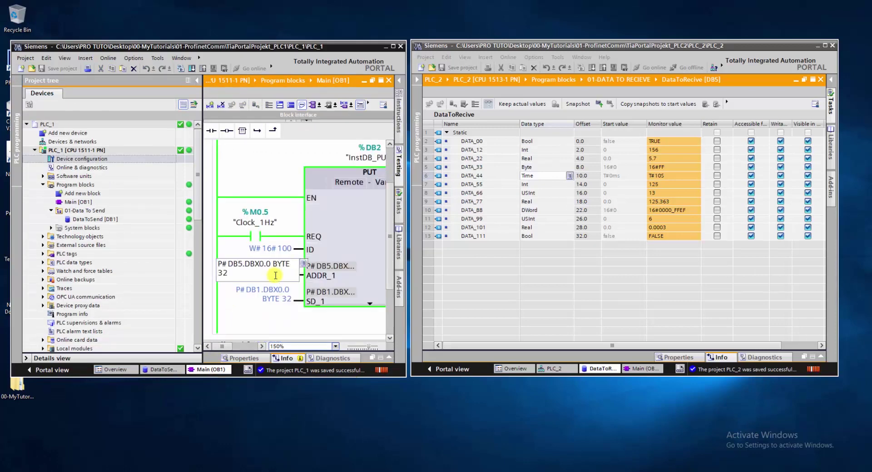
pyautogui.press('Return')
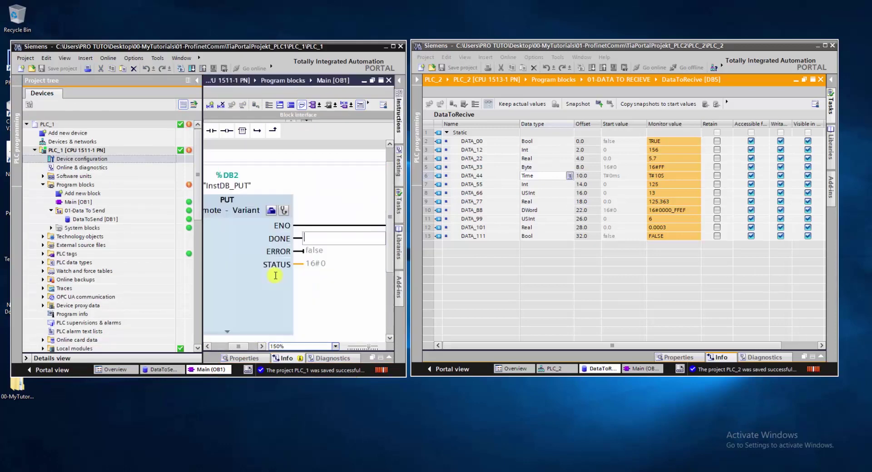
pyautogui.moveTo(246, 349); pyautogui.dragTo(222, 346)
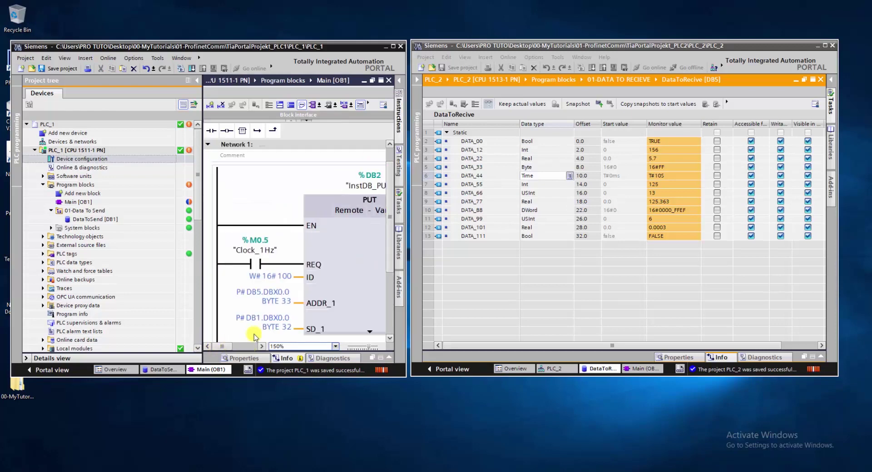
# Set PUT's SD_1 parameter to P#DB1.DBX0.0 BYTE 33 and save the PLC_1 project.
pyautogui.click(267, 327)
pyautogui.click(271, 327)
pyautogui.click(271, 327)
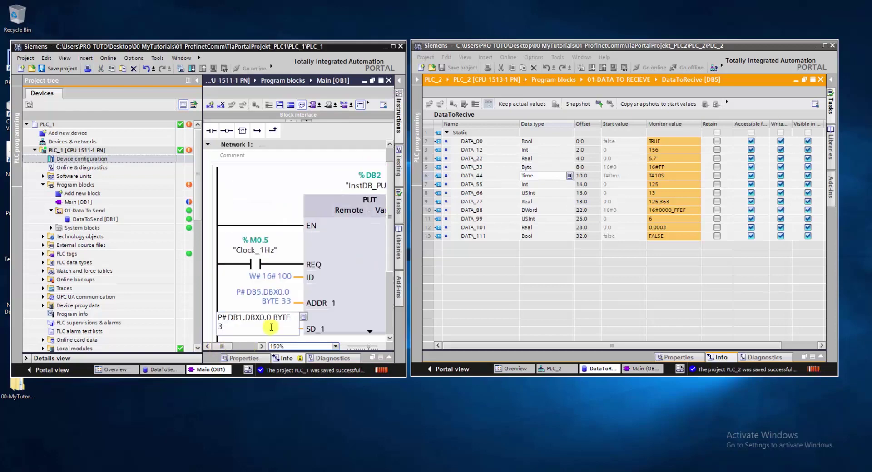
pyautogui.press('Return')
pyautogui.moveTo(243, 347); pyautogui.dragTo(200, 347)
pyautogui.click(334, 311)
pyautogui.click(59, 68)
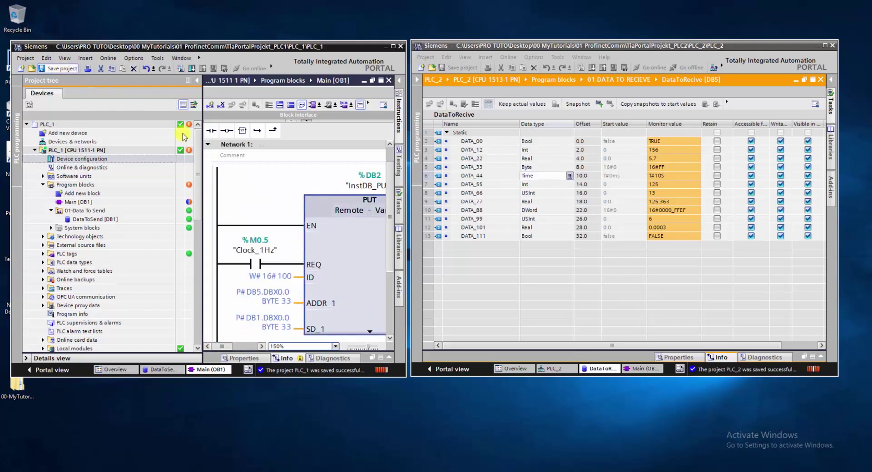
# Download the modified Main block to PLC_1 and save the project again.
pyautogui.hotkey('ctrl', 'l')
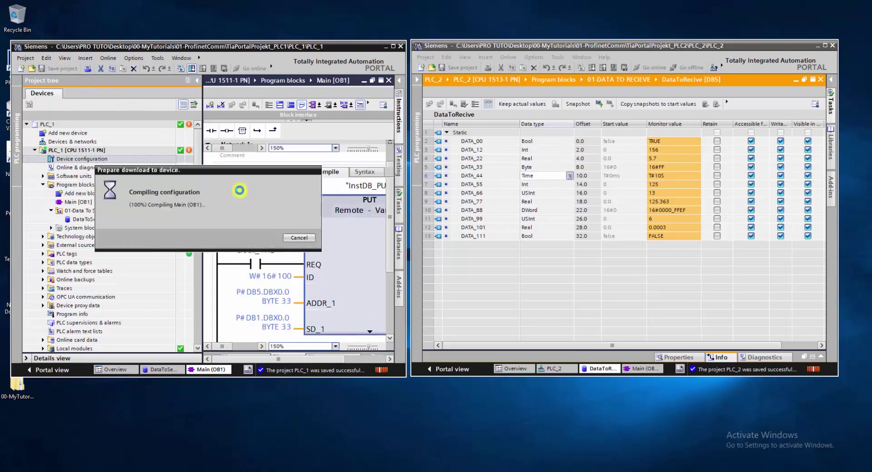
pyautogui.click(545, 329)
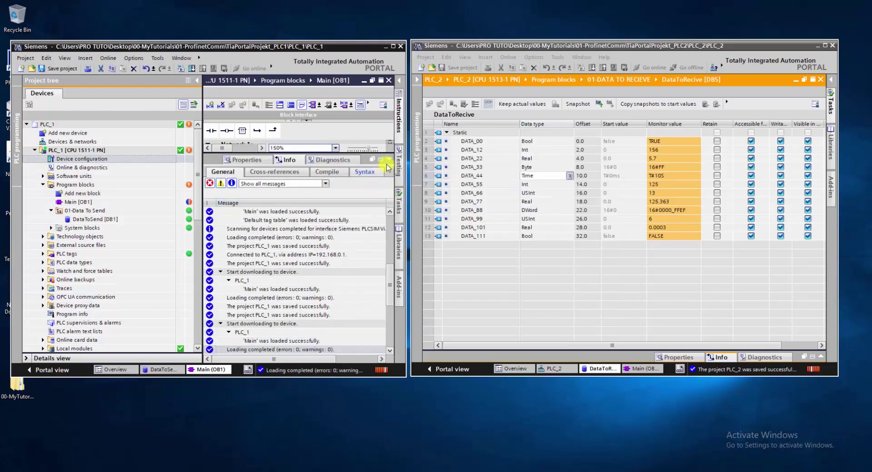
pyautogui.click(387, 160)
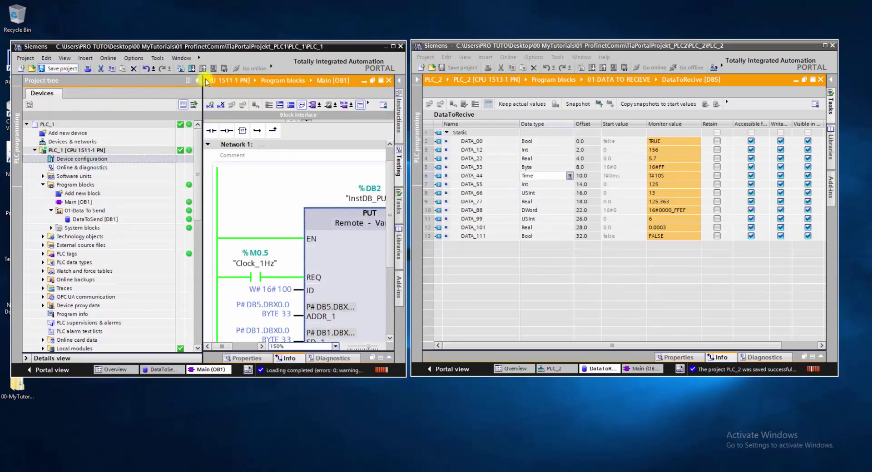
pyautogui.hotkey('ctrl', 's')
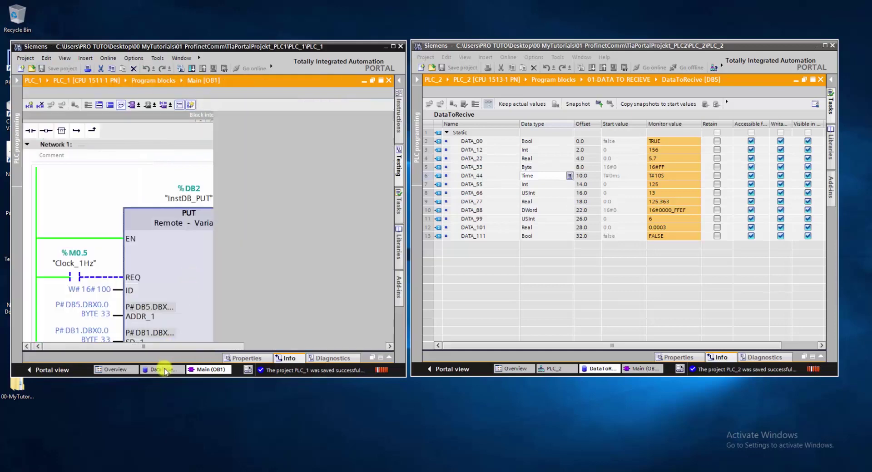
# In PLC_1's online DataToSend block, modify the monitor value of DATA_11 to TRUE.
pyautogui.click(163, 369)
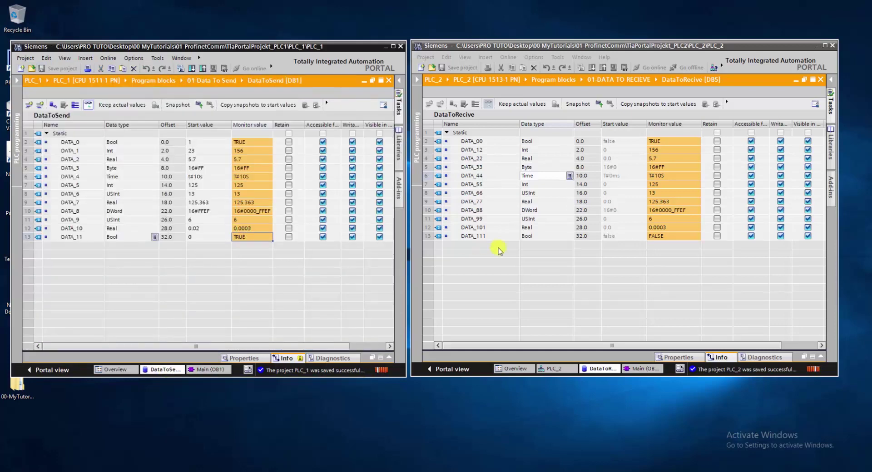
pyautogui.click(262, 237)
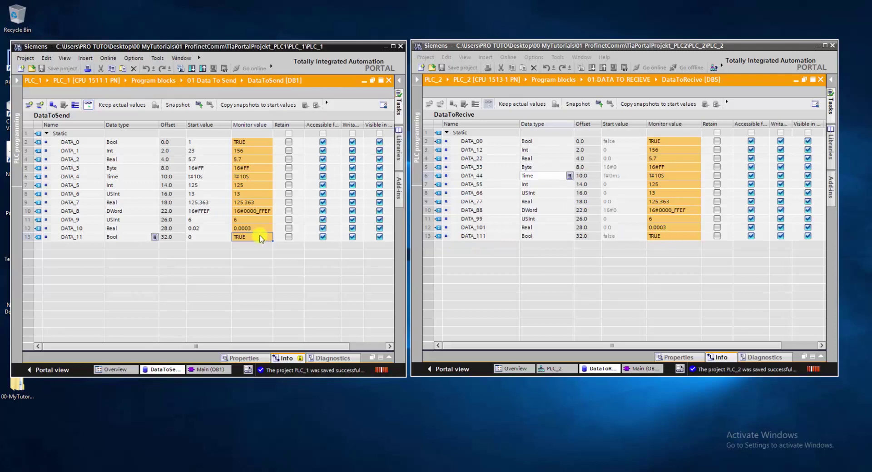
pyautogui.doubleClick(259, 237)
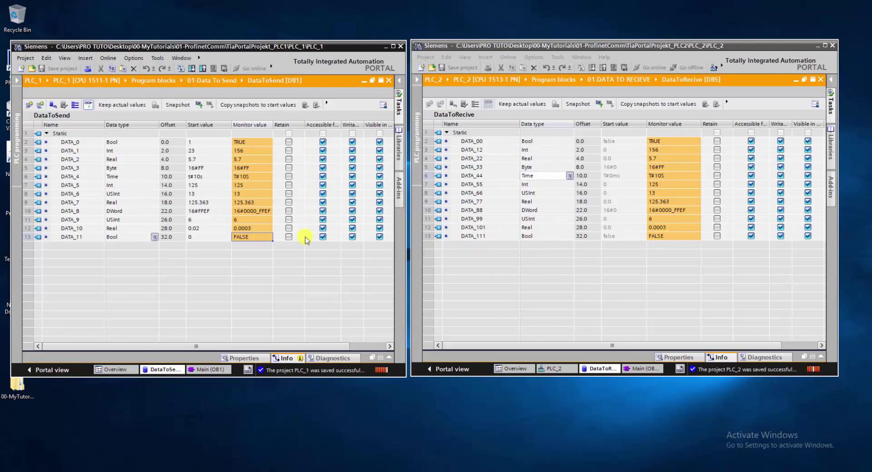
pyautogui.hotkey('ctrl', 'F2')
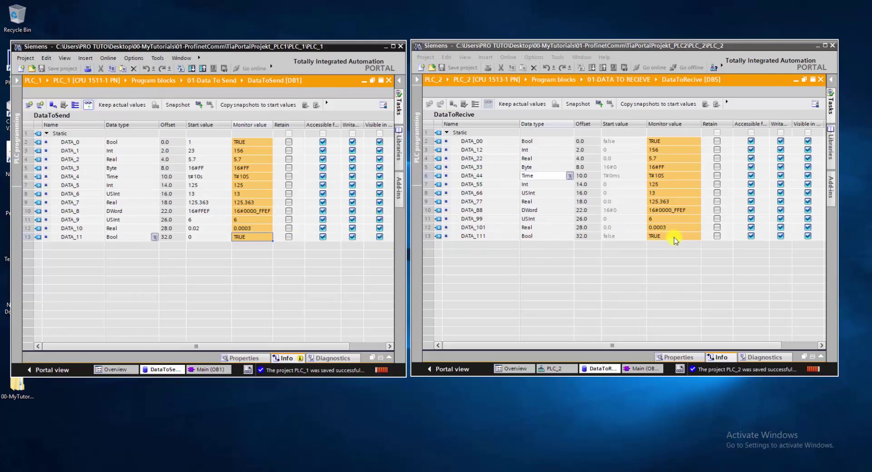